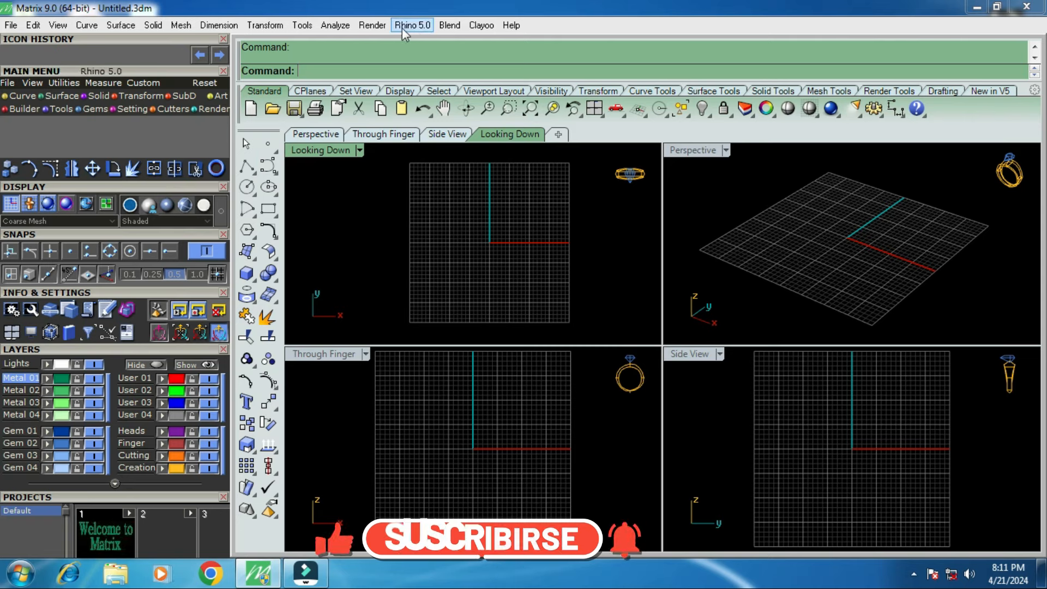
Hide the grid lines in all viewports and set the grid line count to 200 in the document's grid properties.
click(376, 25)
click(459, 431)
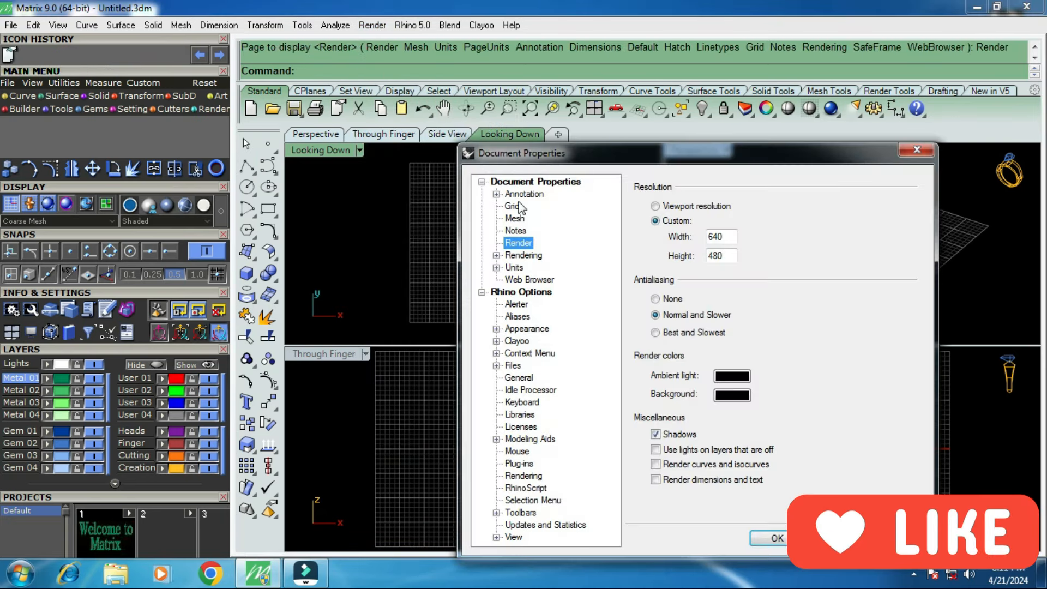
click(513, 206)
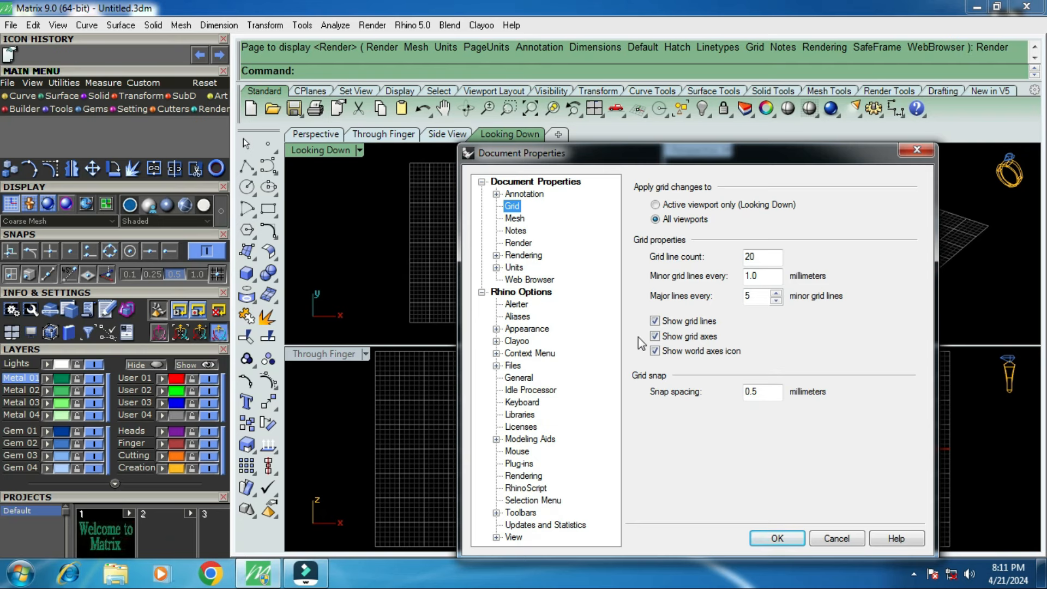
click(655, 322)
click(757, 256)
text(0)
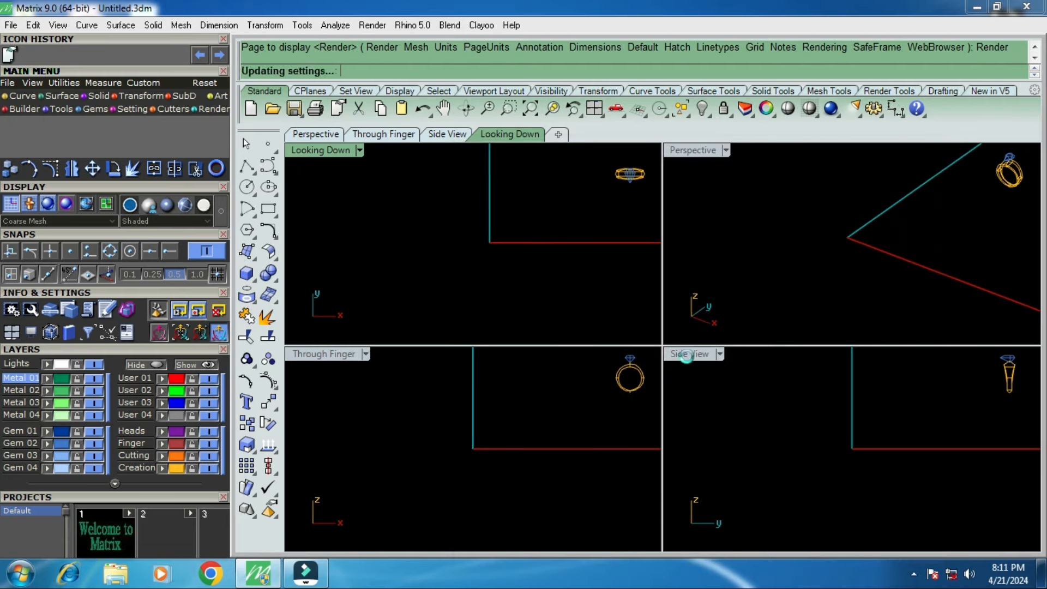
click(796, 541)
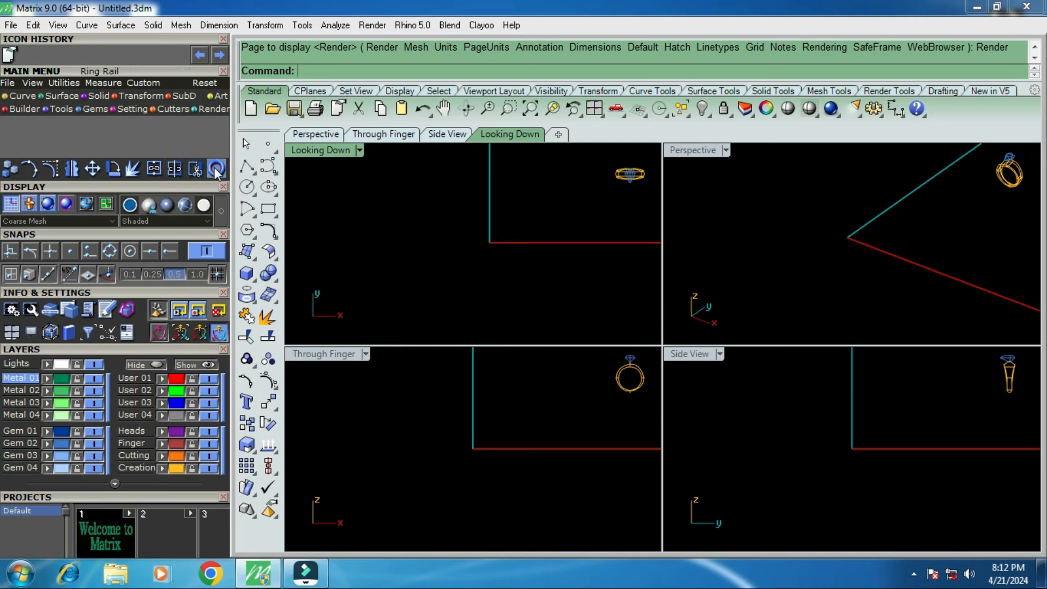
Create a ring rail with the region set to Japan and ring size 16.
drag(168, 496, 194, 252)
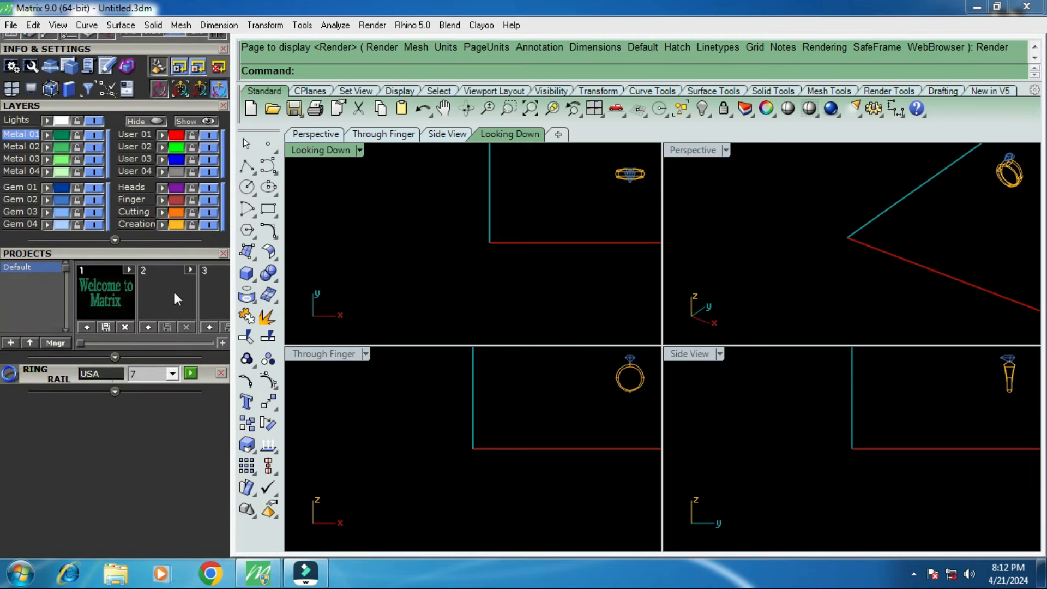
click(107, 373)
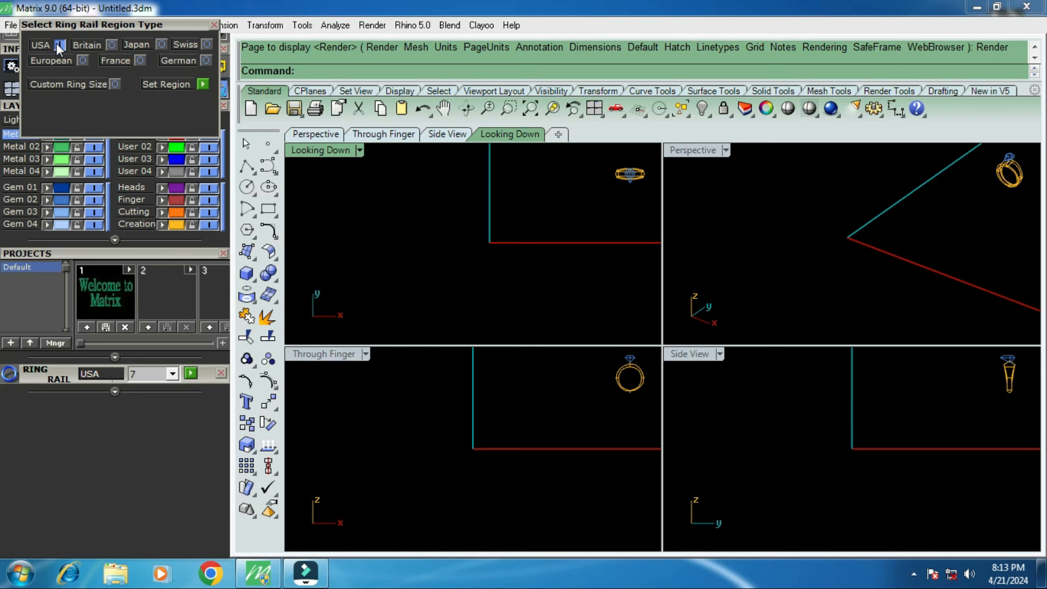
click(162, 45)
click(201, 84)
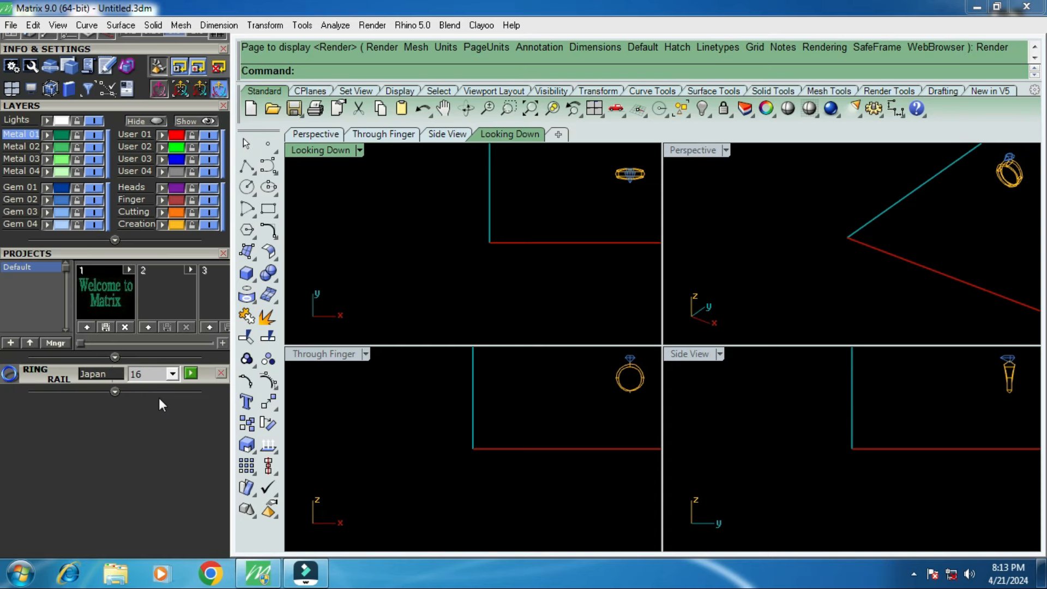
click(172, 374)
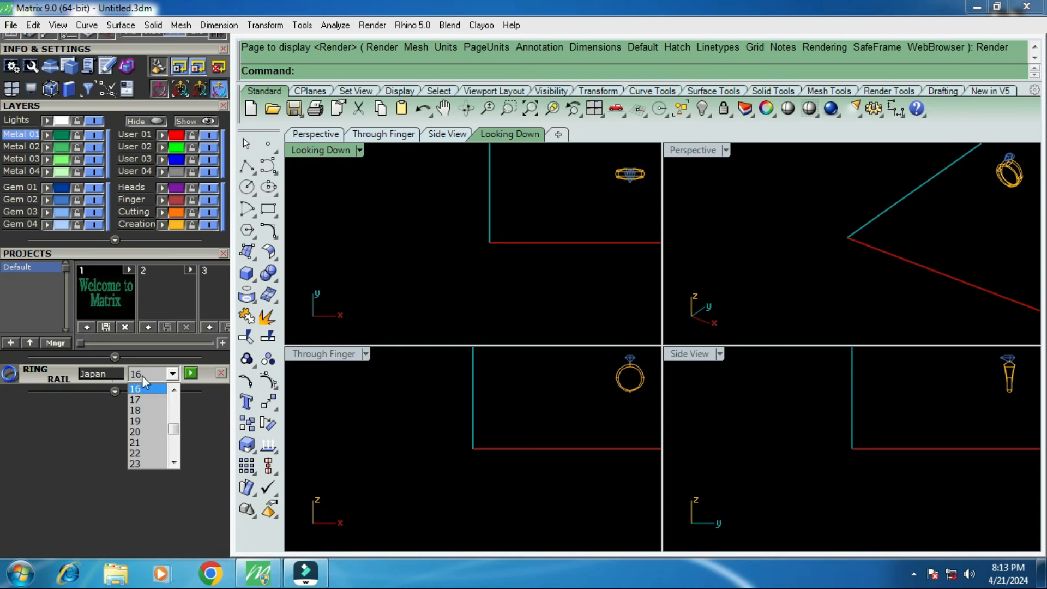
click(191, 374)
click(191, 374)
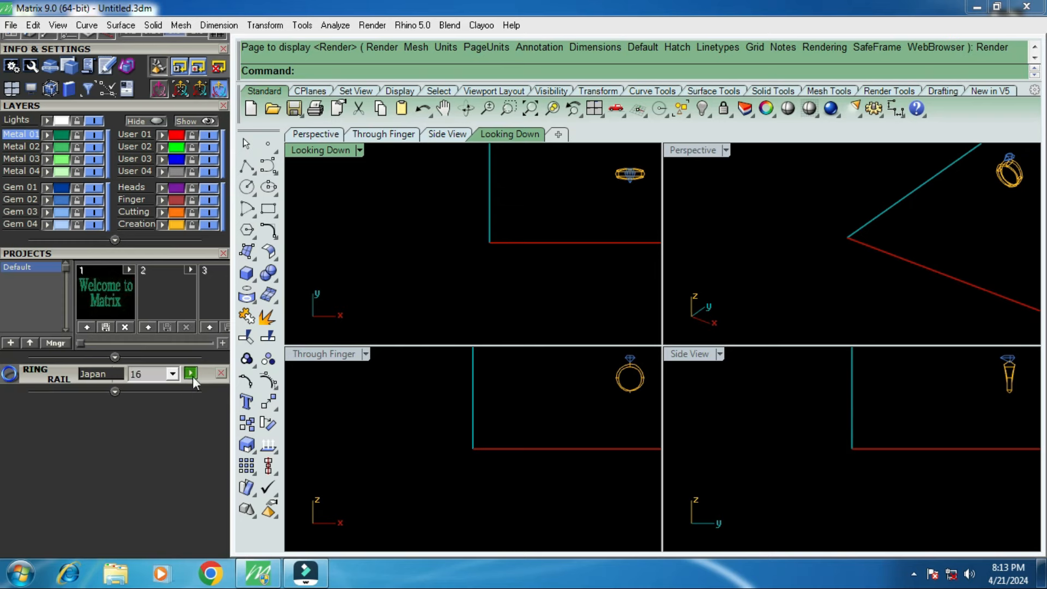
click(540, 459)
scroll(520, 434, up, 2)
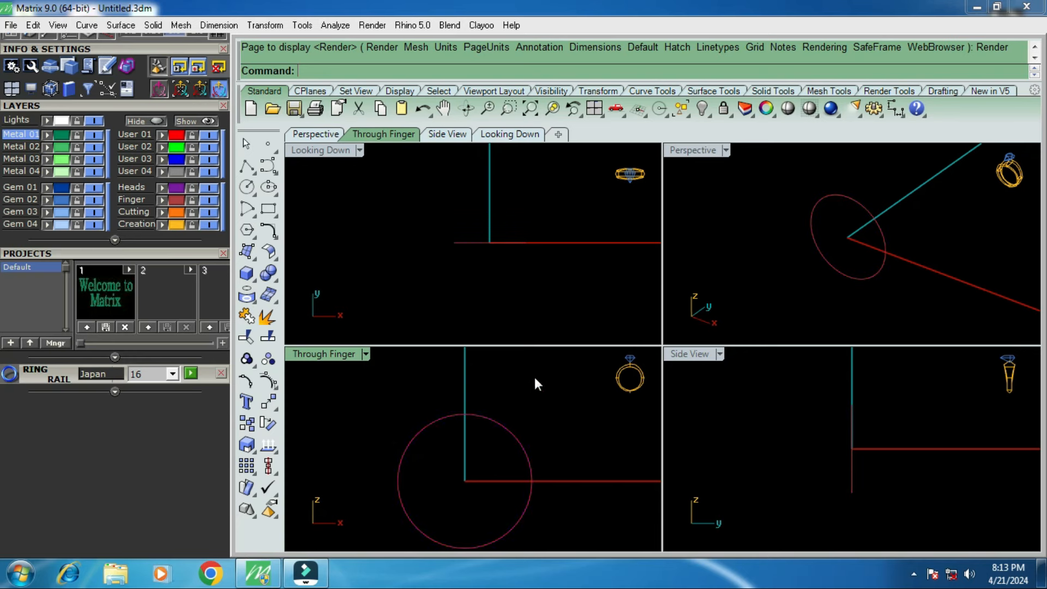
scroll(513, 434, down, 2)
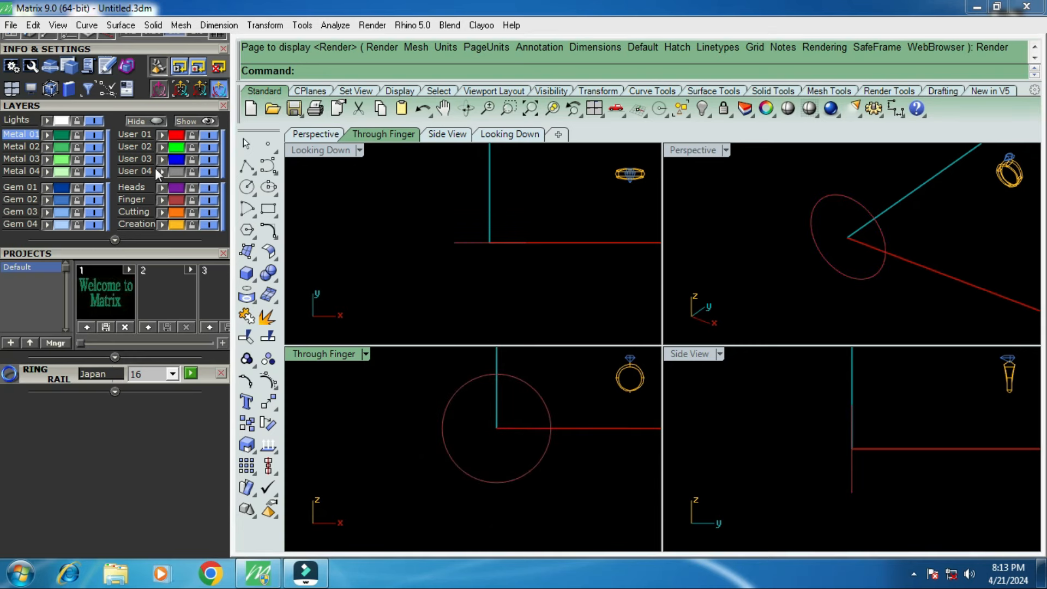
Measure the ring rail's diameter between its opposite horizontal quadrants in the Through Finger view.
drag(184, 108, 139, 282)
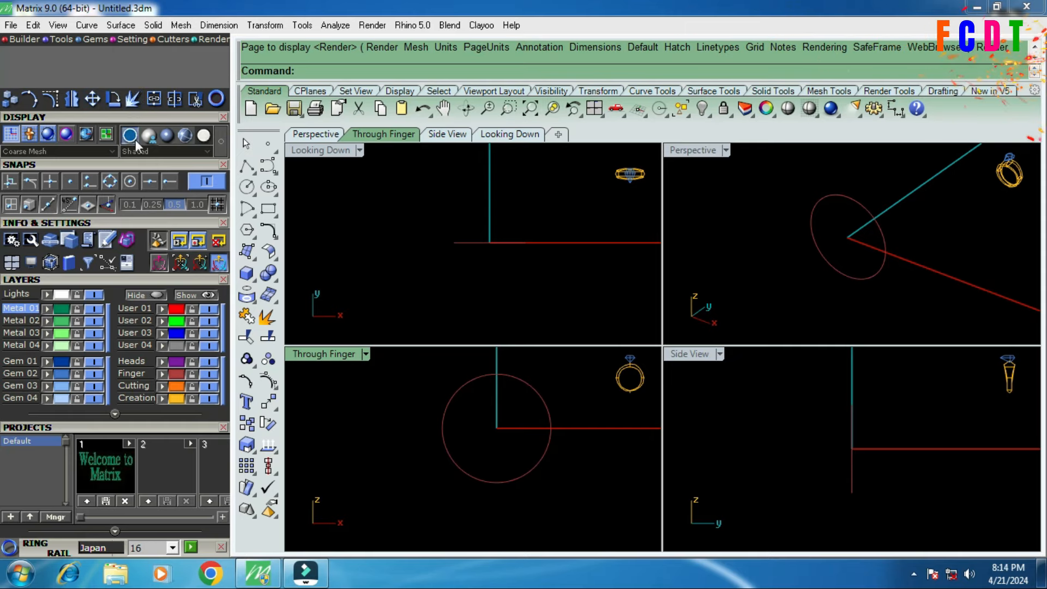
drag(160, 165, 157, 264)
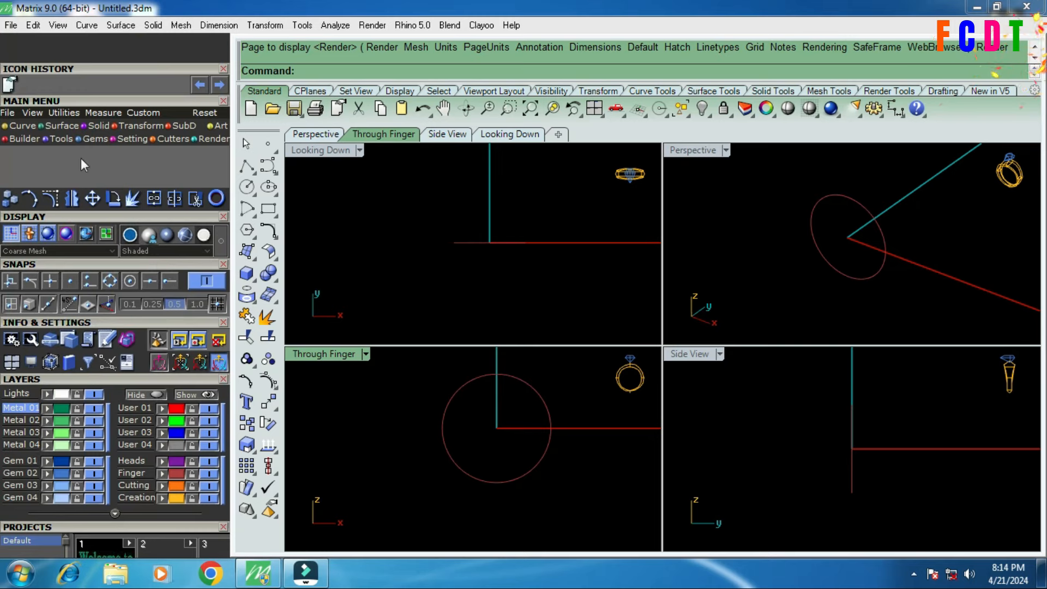
click(24, 125)
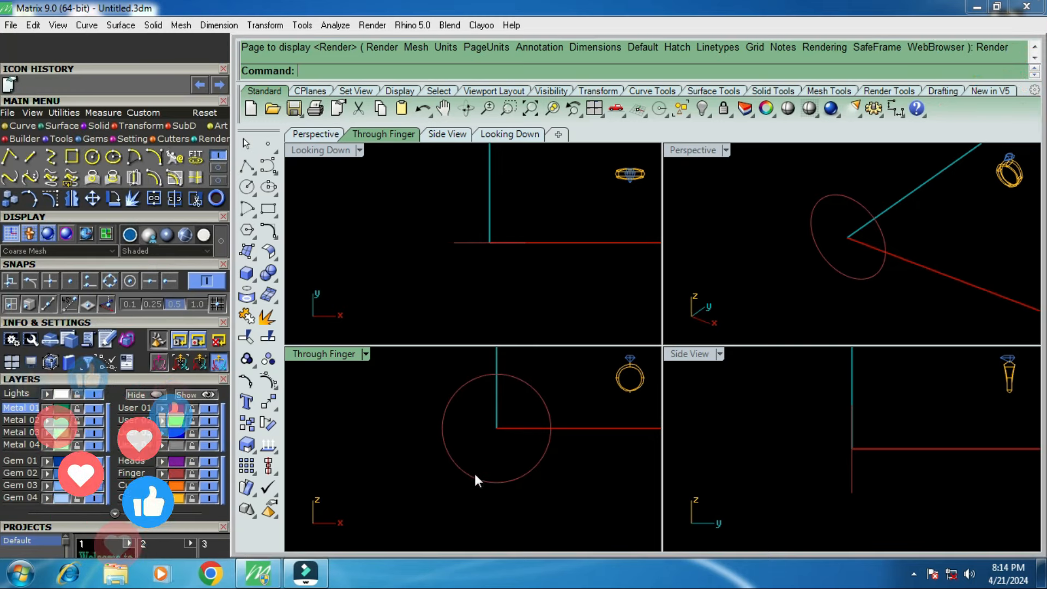
click(335, 25)
click(364, 201)
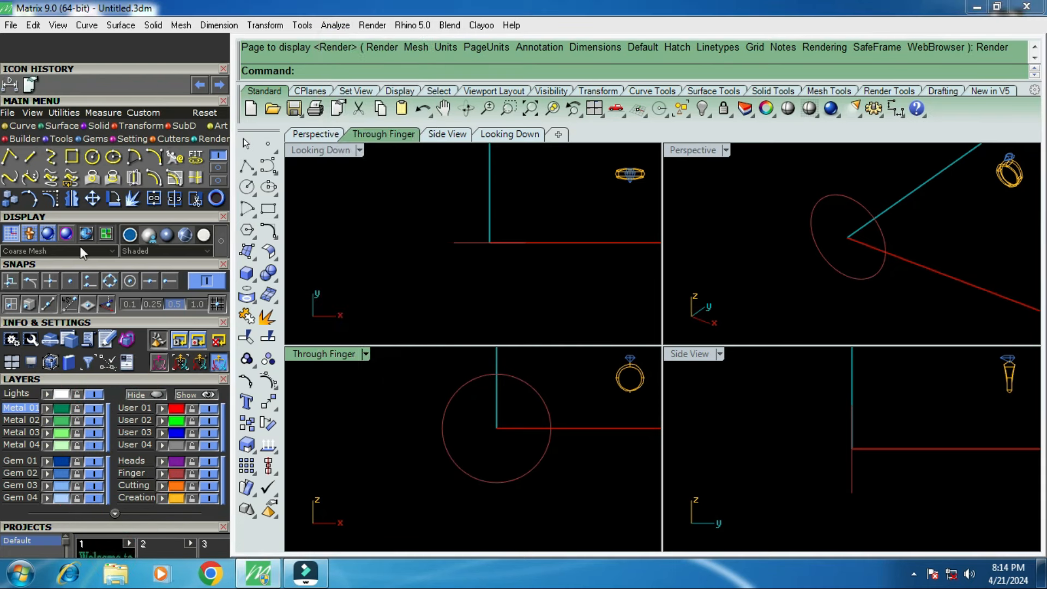
click(442, 429)
click(558, 429)
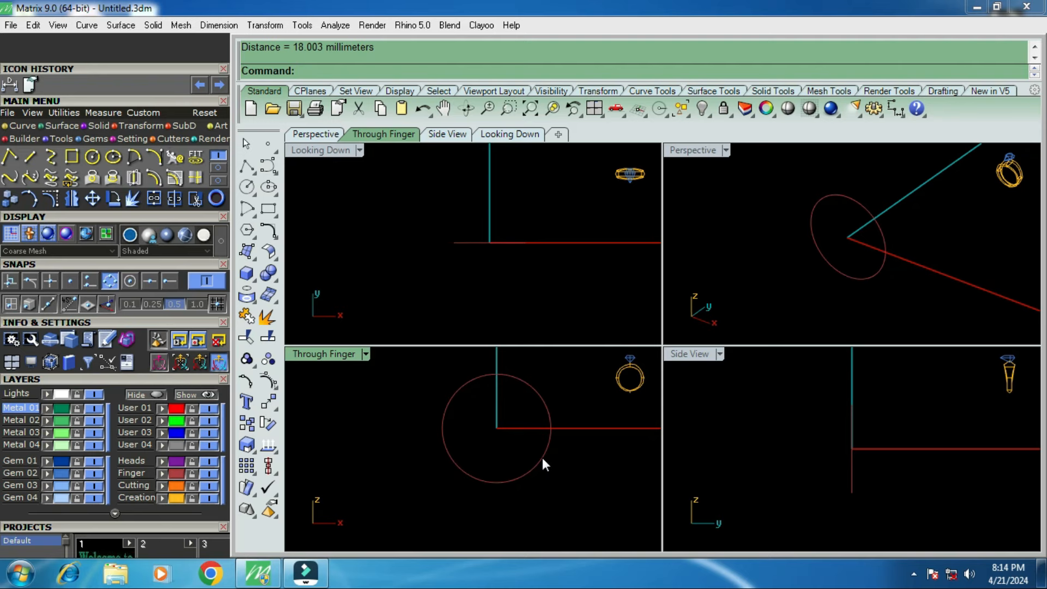
click(129, 125)
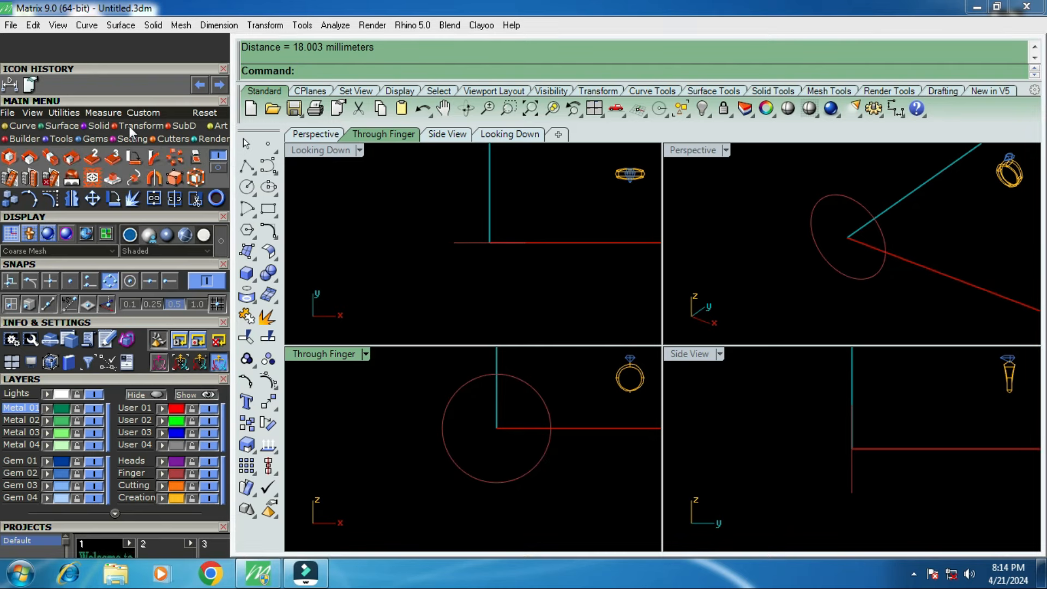
click(216, 169)
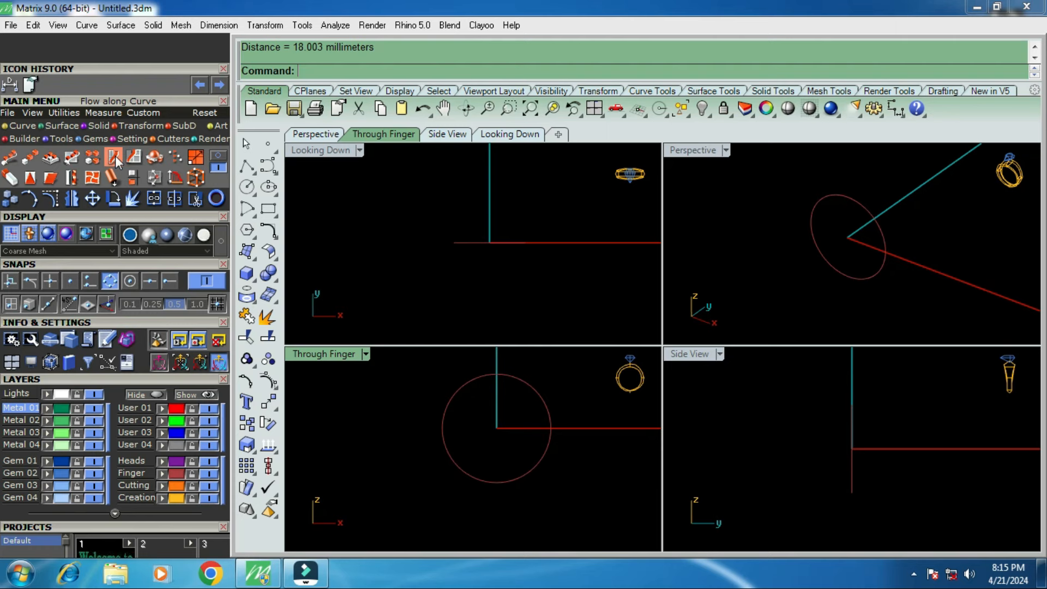
click(466, 381)
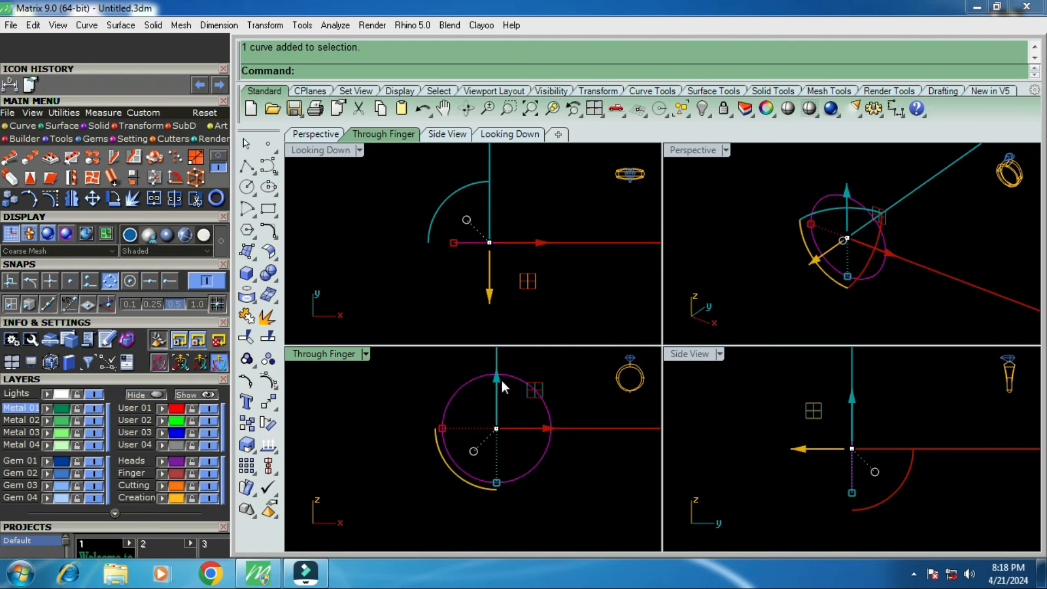
key(Escape)
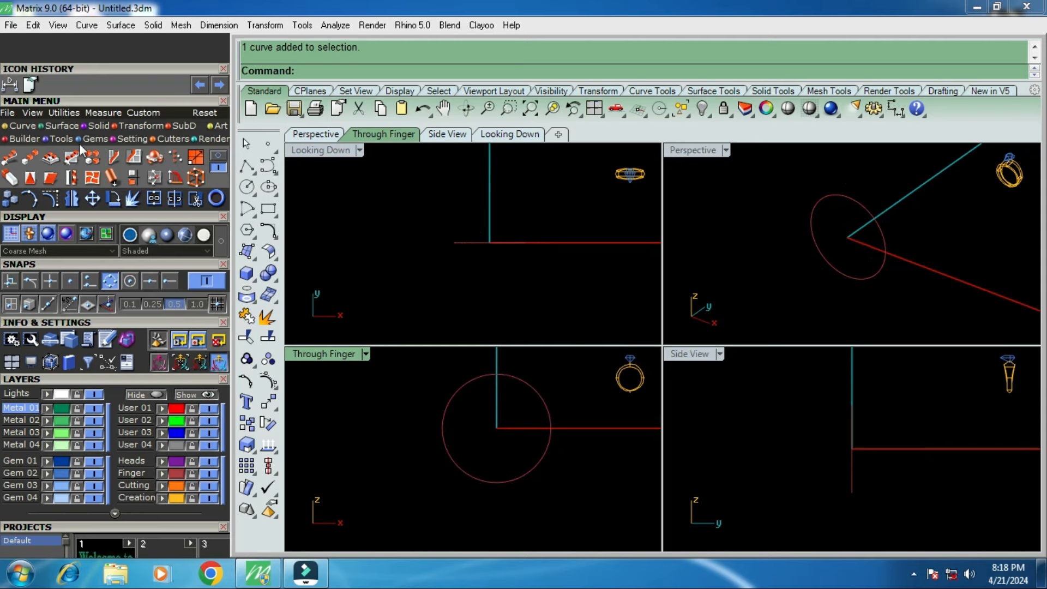
Draw a 0.3 mm diameter circle centred on the ring rail's top quadrant and delete it.
click(21, 126)
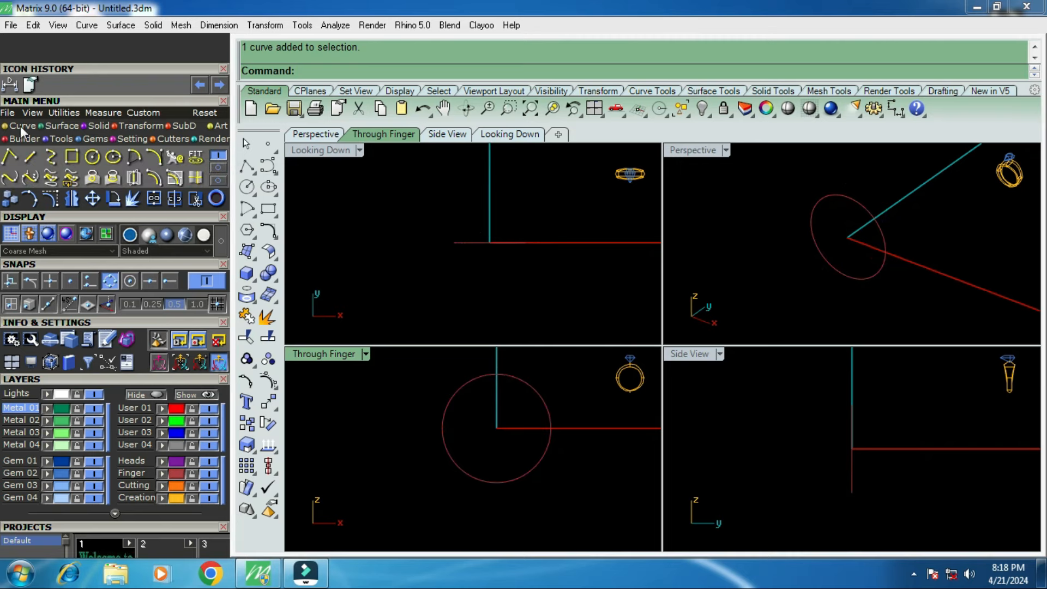
click(95, 160)
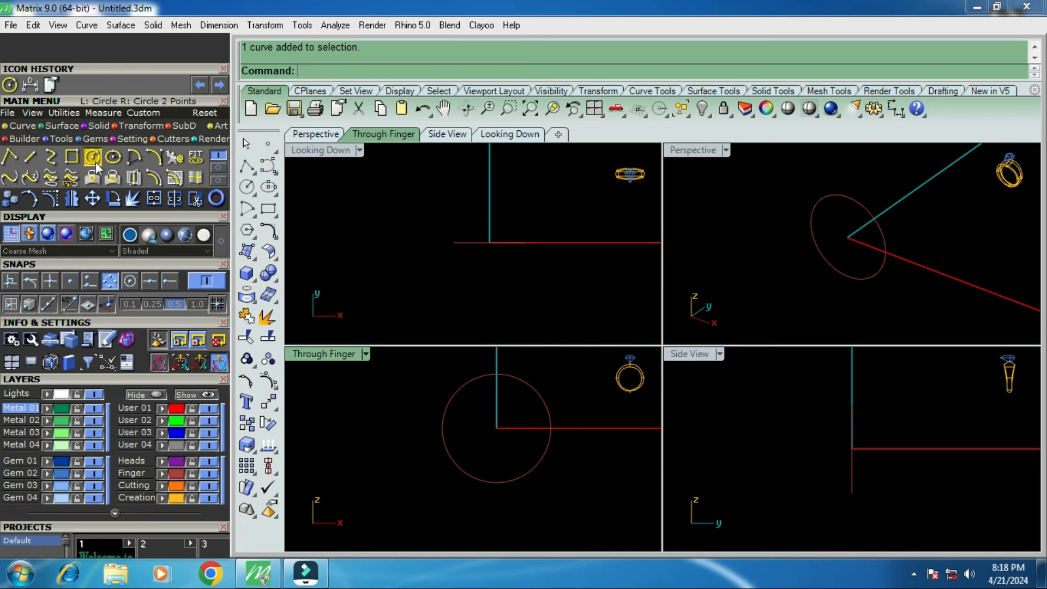
click(498, 375)
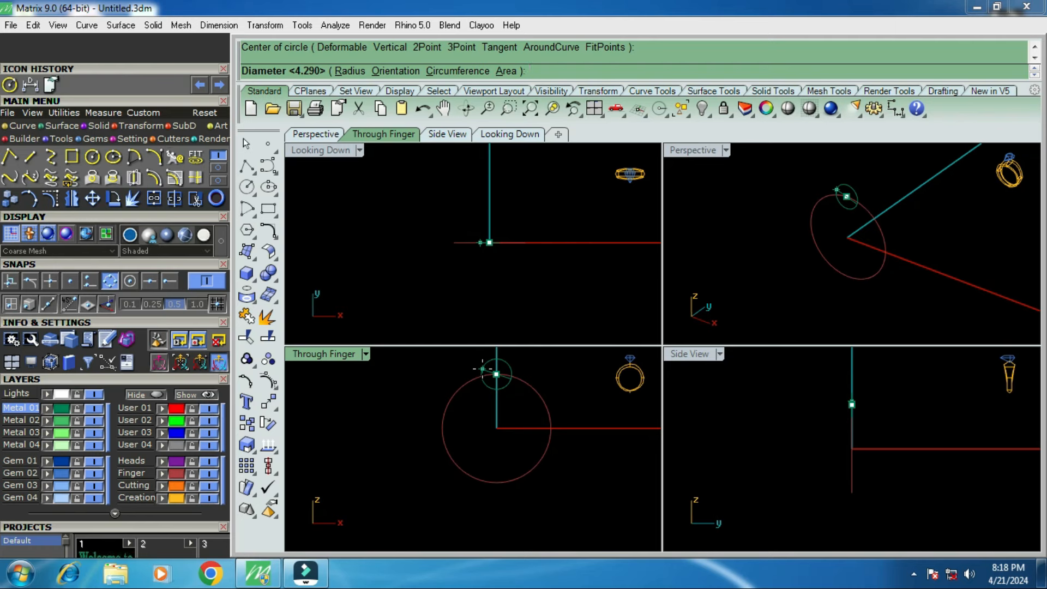
text(.3)
key(Return)
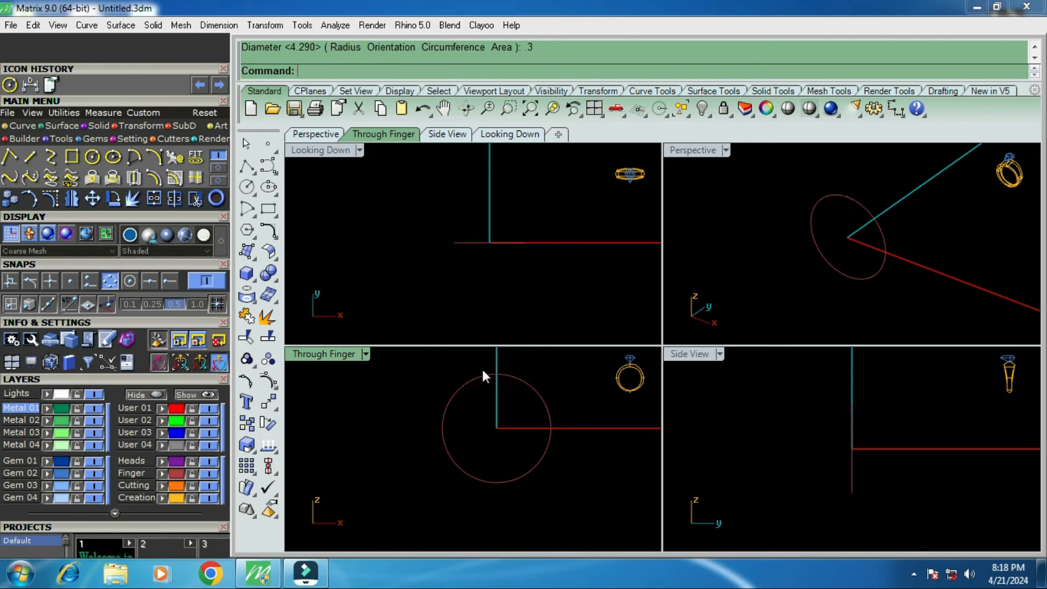
scroll(524, 415, up, 4)
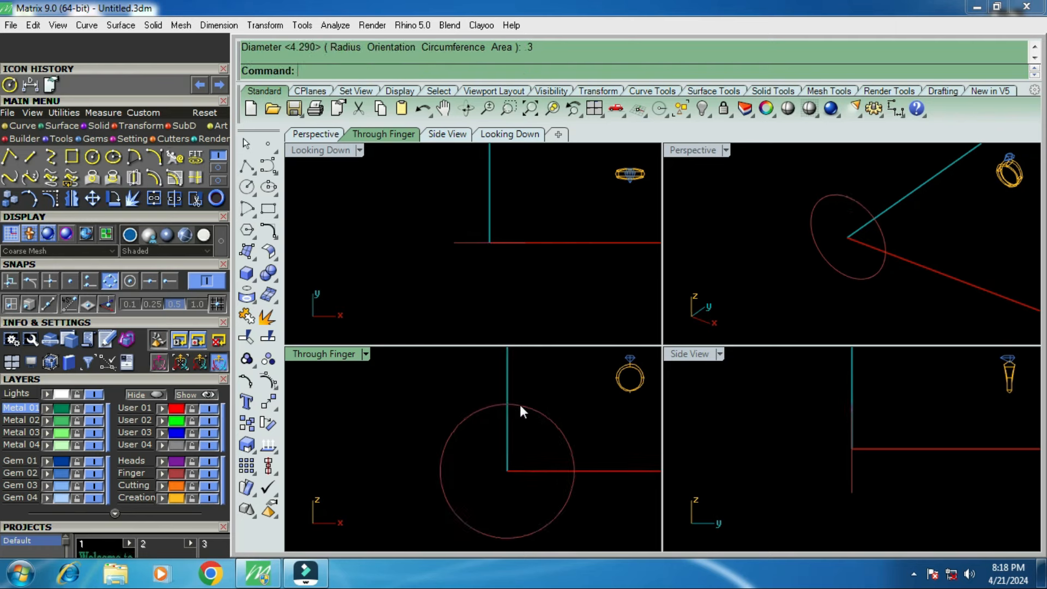
scroll(496, 400, up, 12)
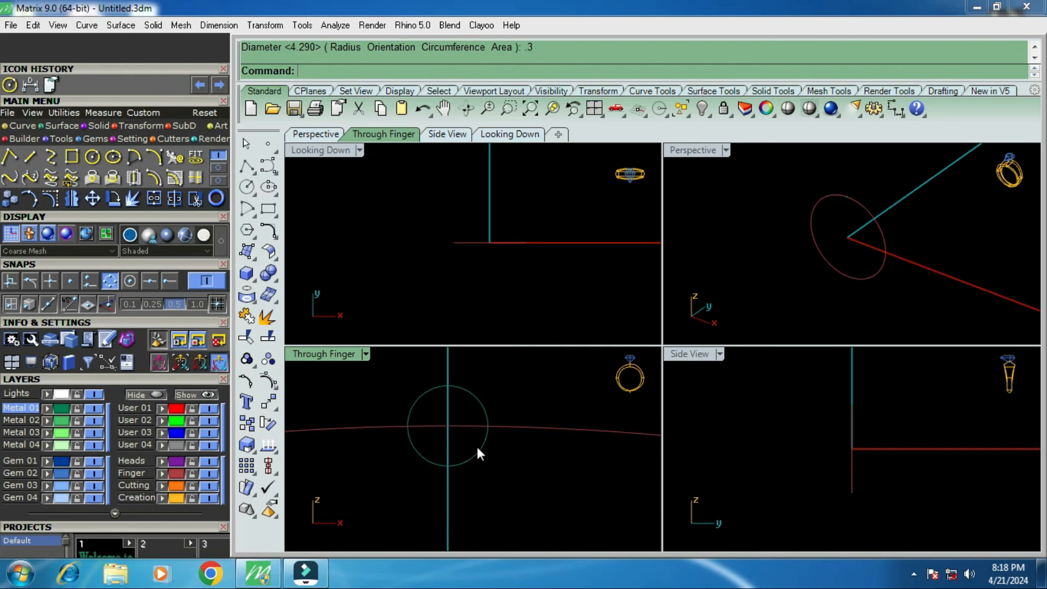
click(477, 445)
key(Delete)
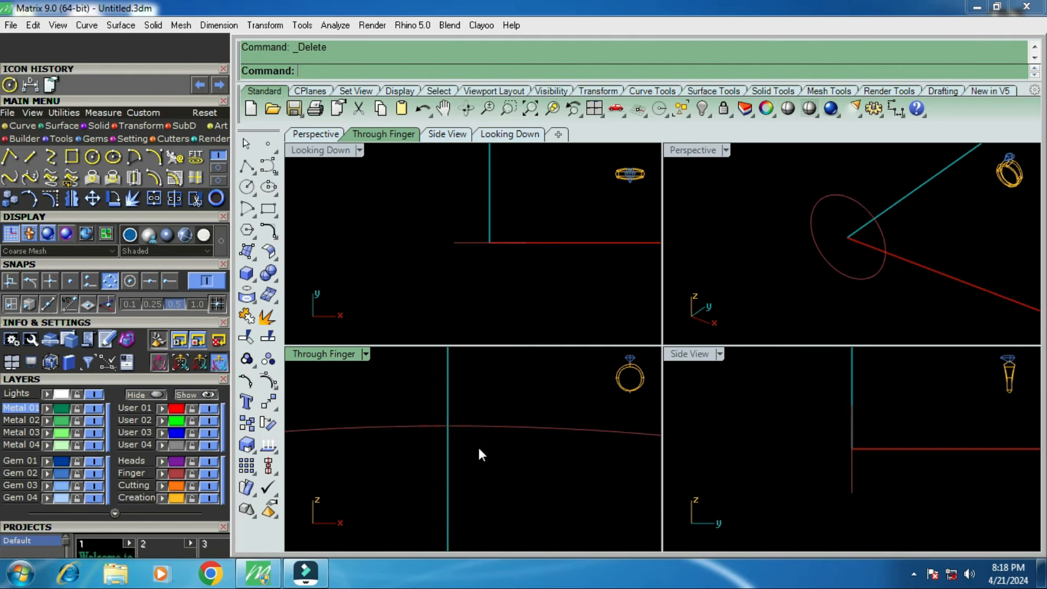
Draw a 3 mm diameter circle centred on the ring rail's top quadrant in the Through Finger view.
key(Return)
click(446, 427)
text(3)
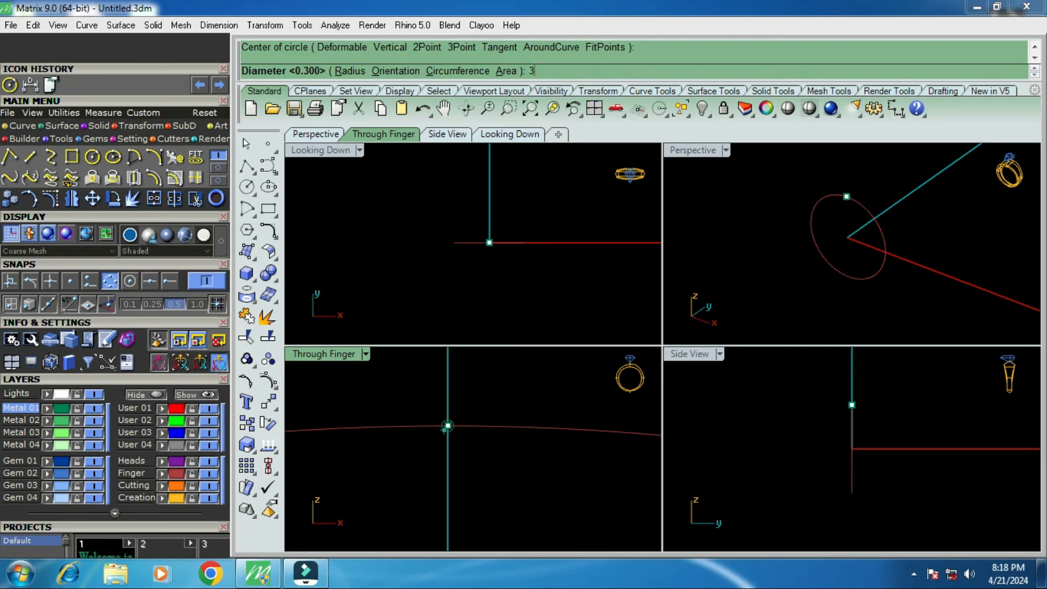
key(Return)
scroll(444, 428, down, 6)
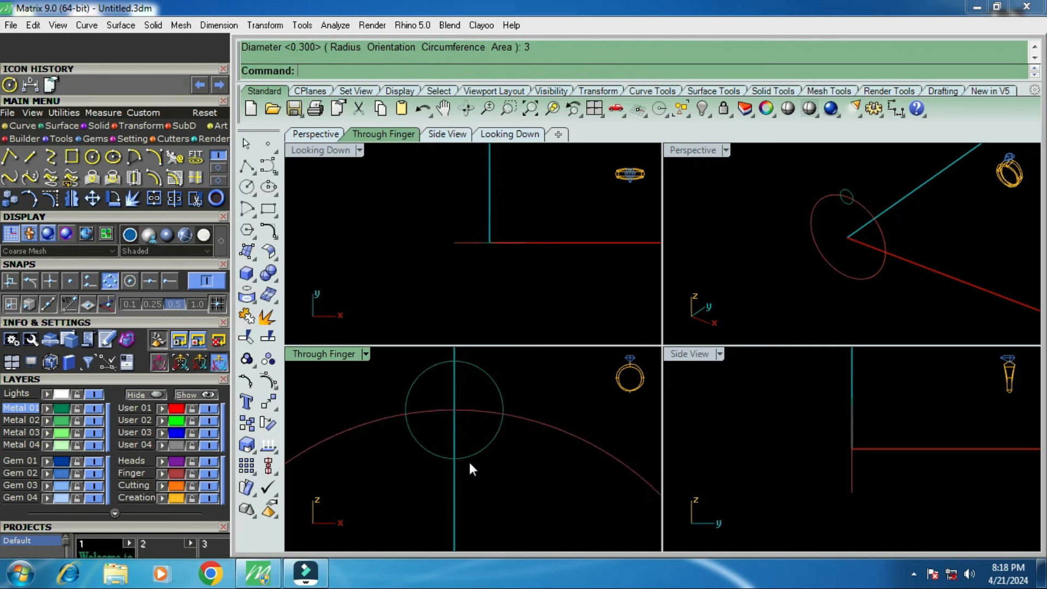
Move the 3 mm circle from its bottom quadrant to the ring rail's top quadrant so it sits on the rail.
click(469, 457)
click(91, 199)
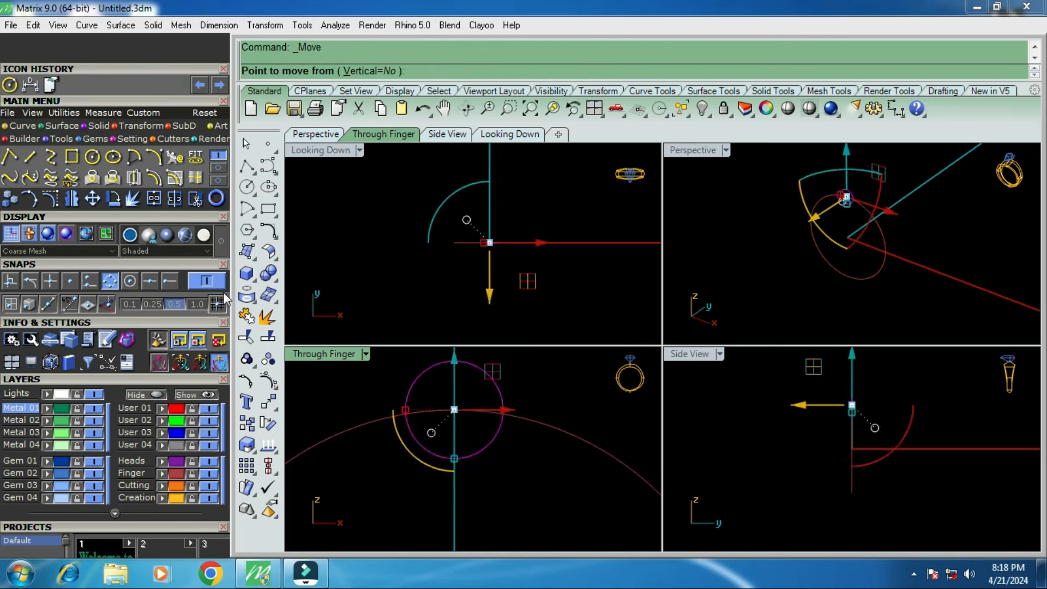
click(467, 436)
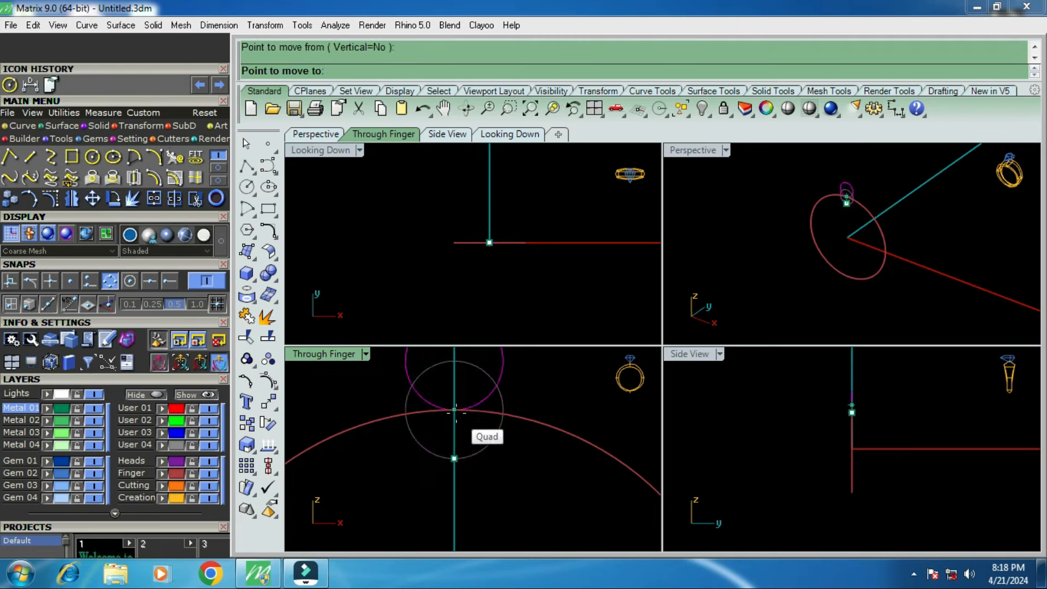
click(467, 433)
scroll(475, 381, down, 4)
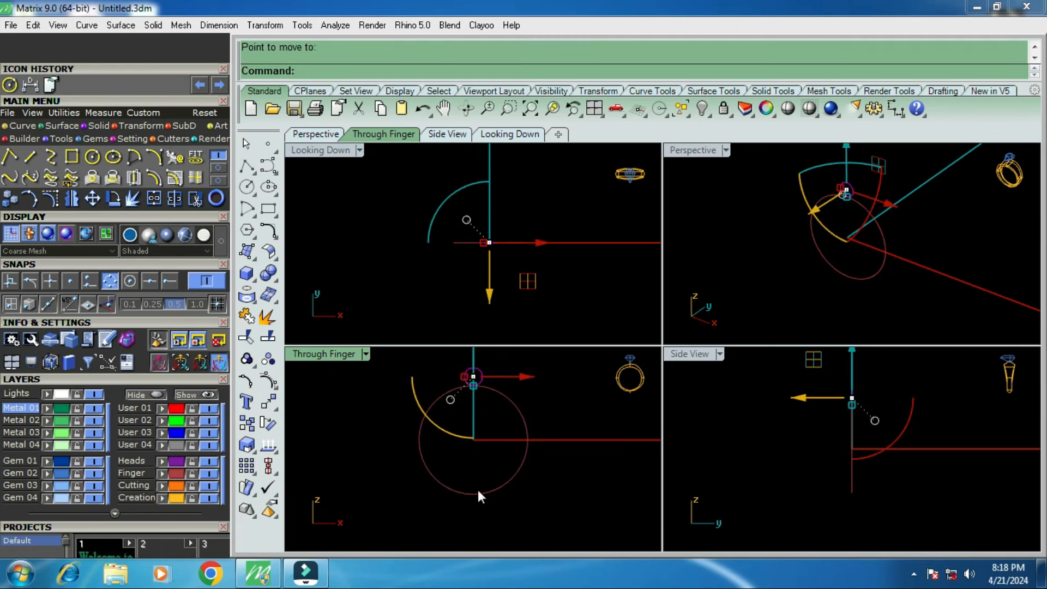
key(Delete)
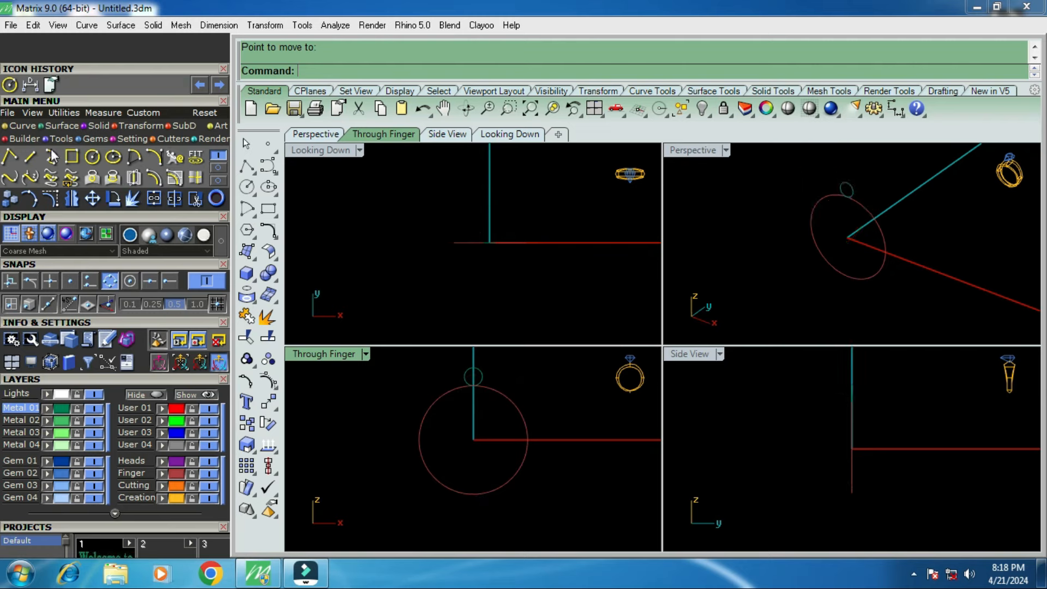
Draw a 1.5 mm diameter circle centred on the ring rail's bottom quadrant in the Through Finger view.
click(94, 158)
click(472, 497)
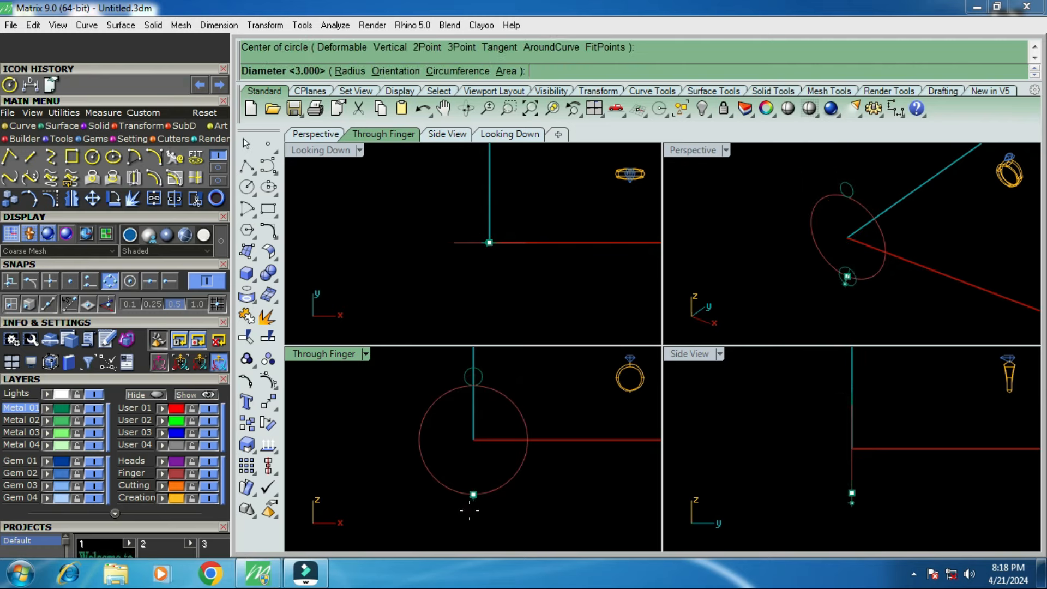
text(1.5)
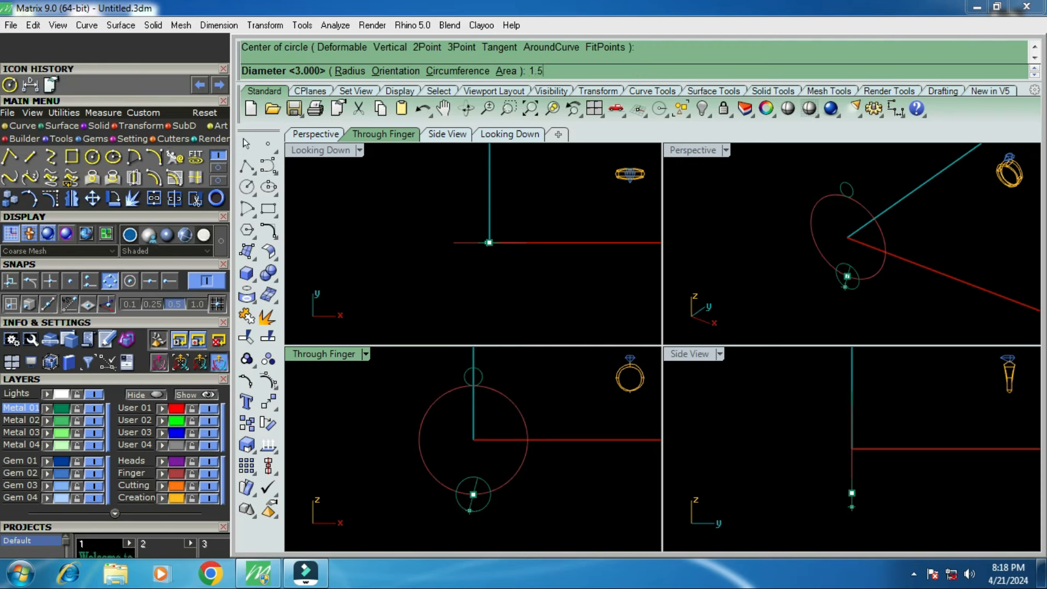
key(Return)
Move the 1.5 mm circle from its top quadrant to the ring rail's bottom quadrant so it hangs just below the rail.
scroll(469, 504, up, 5)
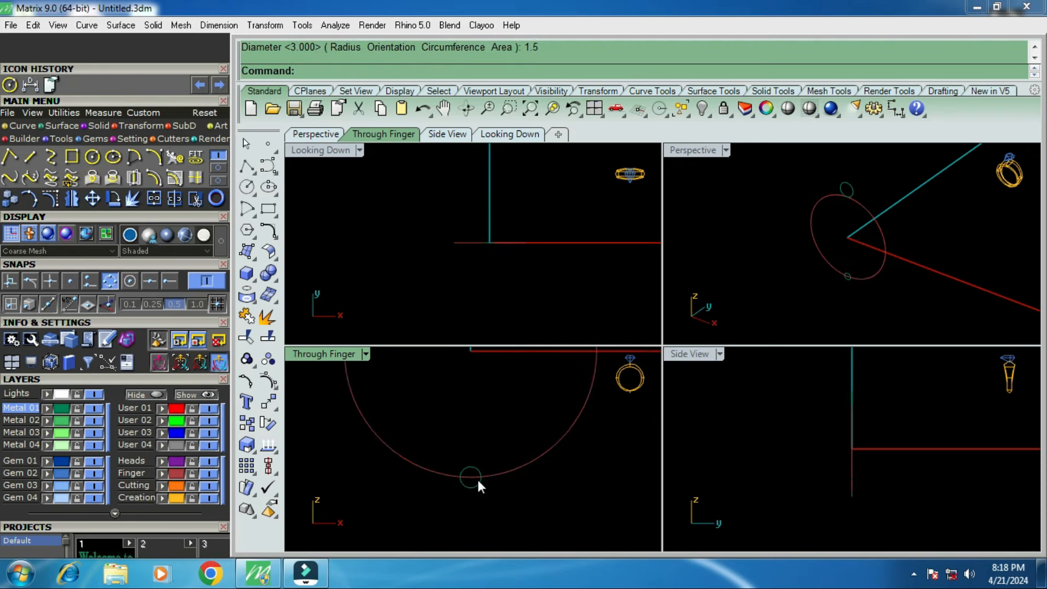
click(475, 482)
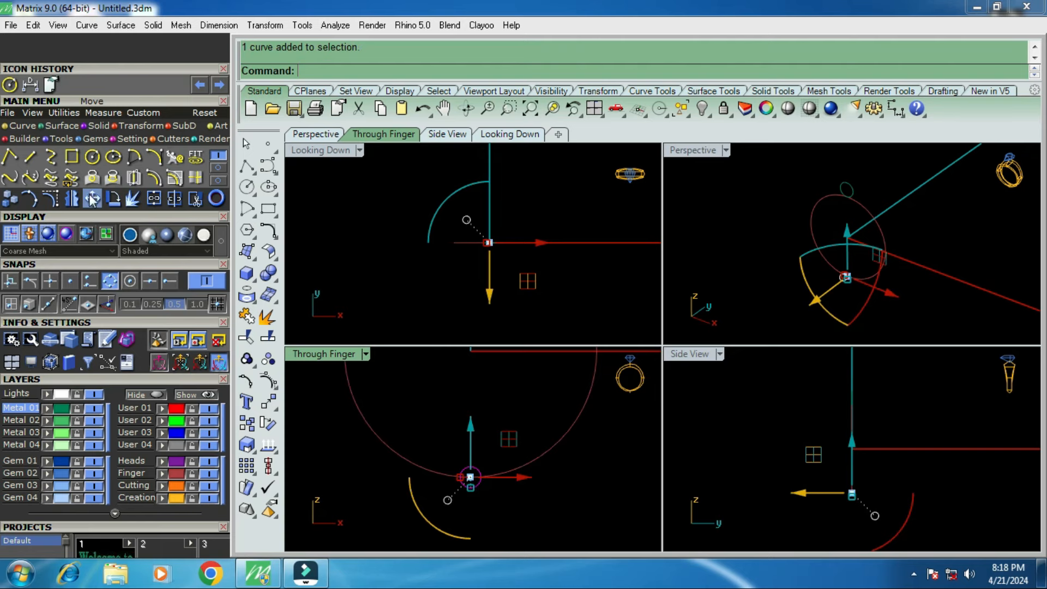
click(91, 199)
click(468, 479)
click(469, 482)
scroll(483, 495, down, 3)
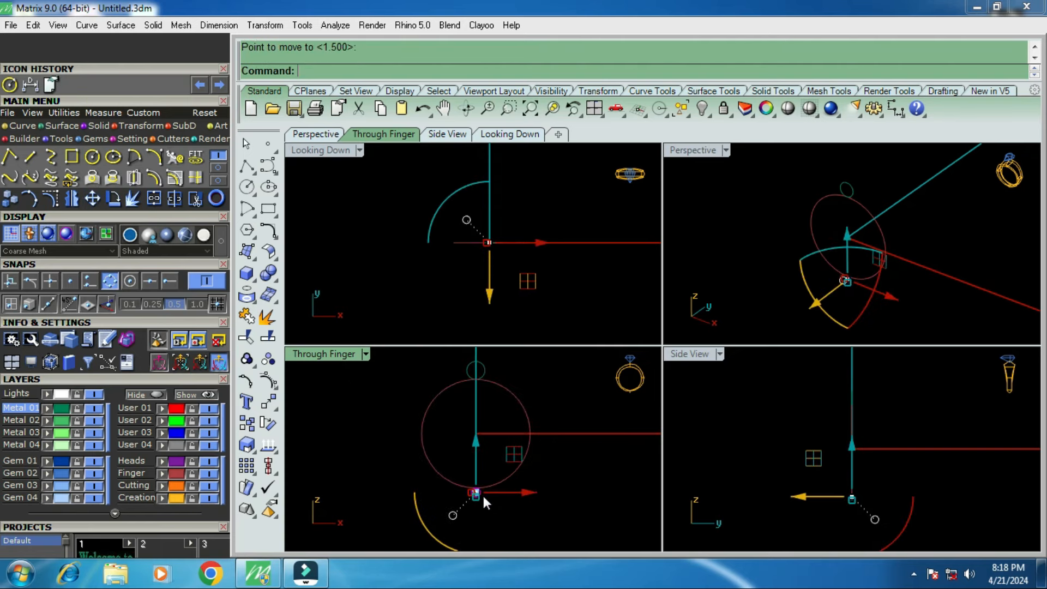
key(Escape)
scroll(485, 489, down, 2)
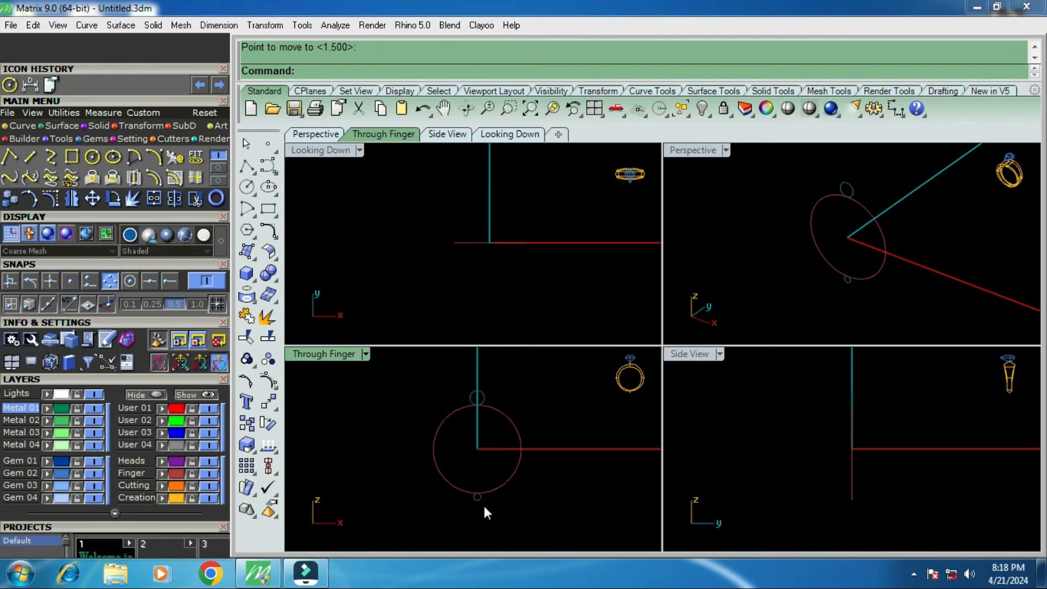
Draw an outer circle by diameter from the small lower circle's bottom quadrant to the 3 mm circle's top quadrant.
click(255, 196)
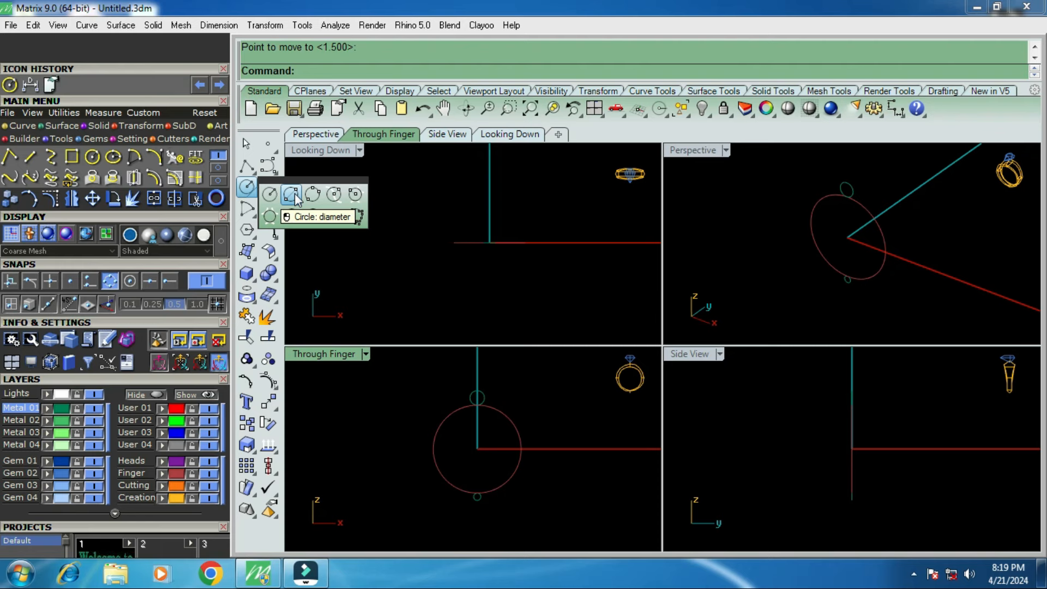
click(292, 195)
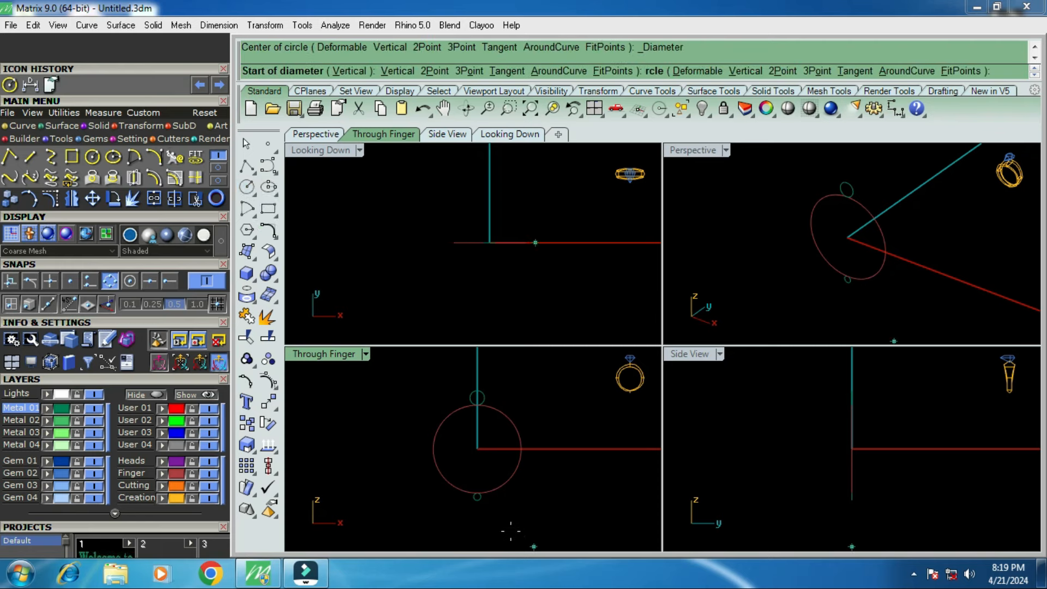
click(473, 499)
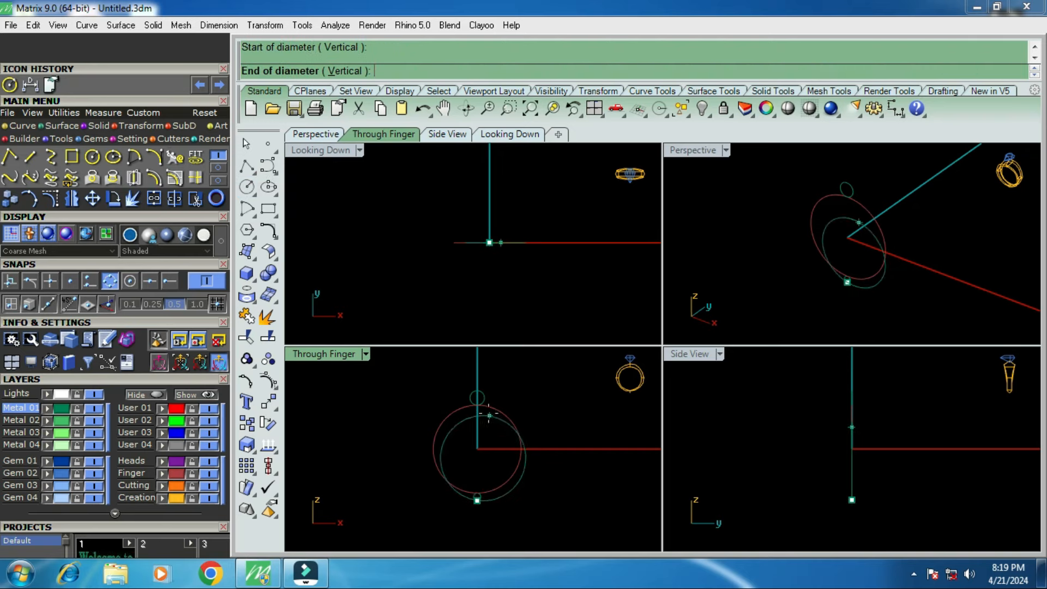
click(475, 387)
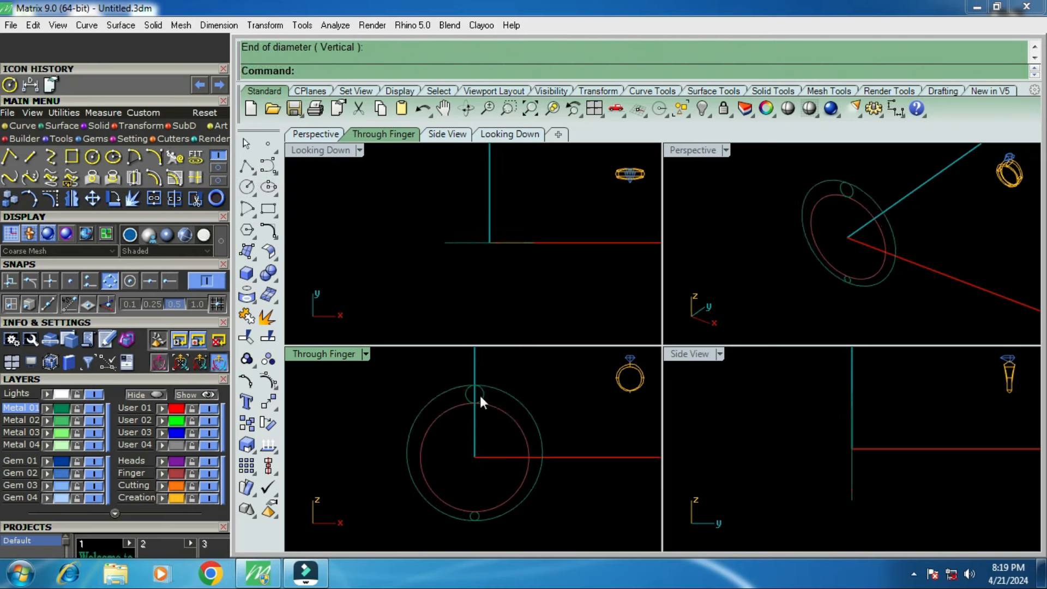
drag(509, 427, 509, 428)
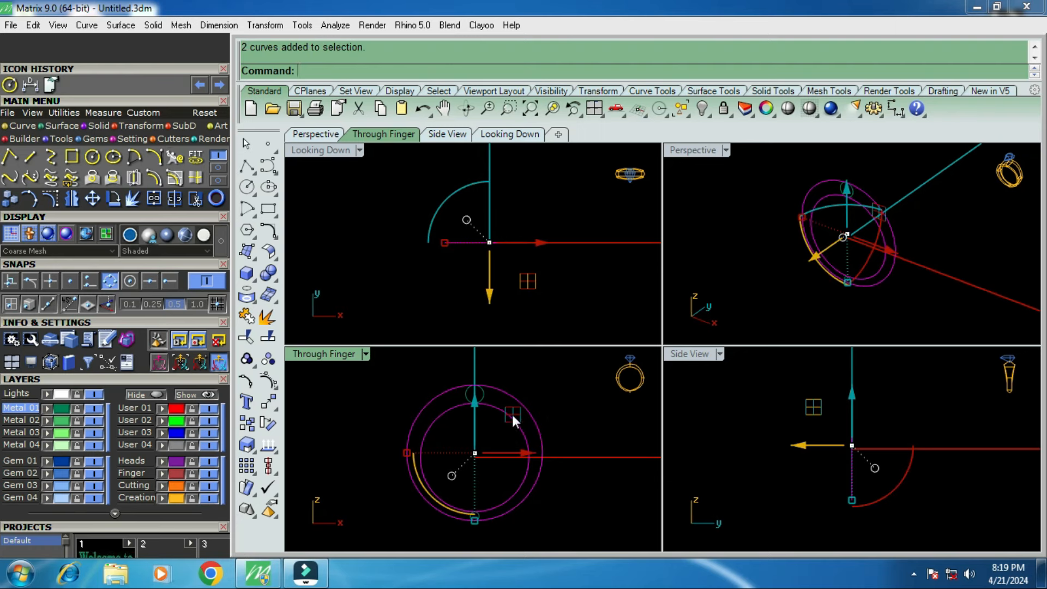
scroll(480, 433, up, 2)
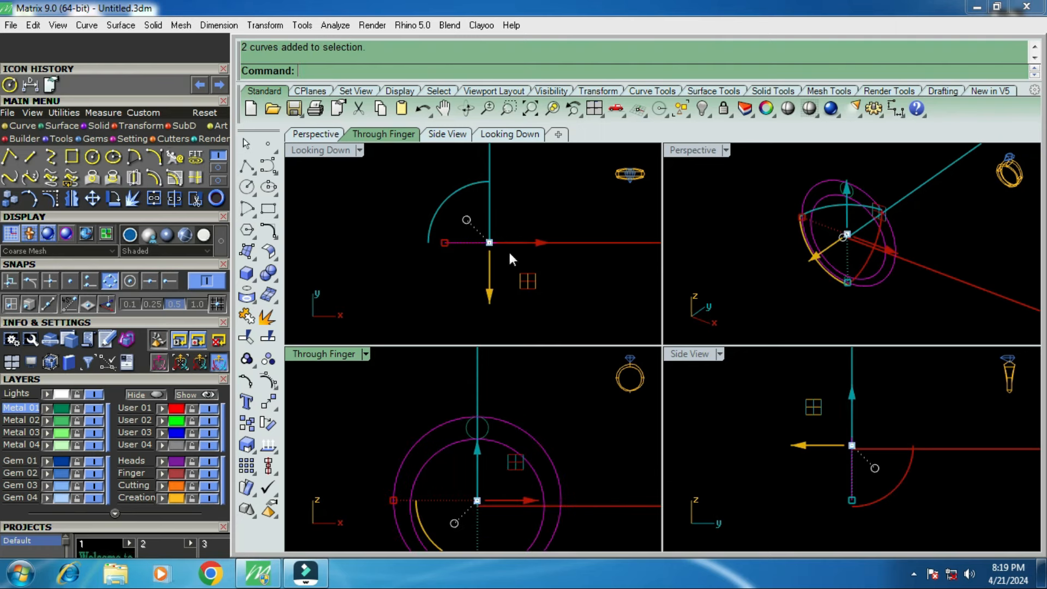
Draw an open S-shaped interpolated curve through six points across the band's centre in the Looking Down view.
click(492, 232)
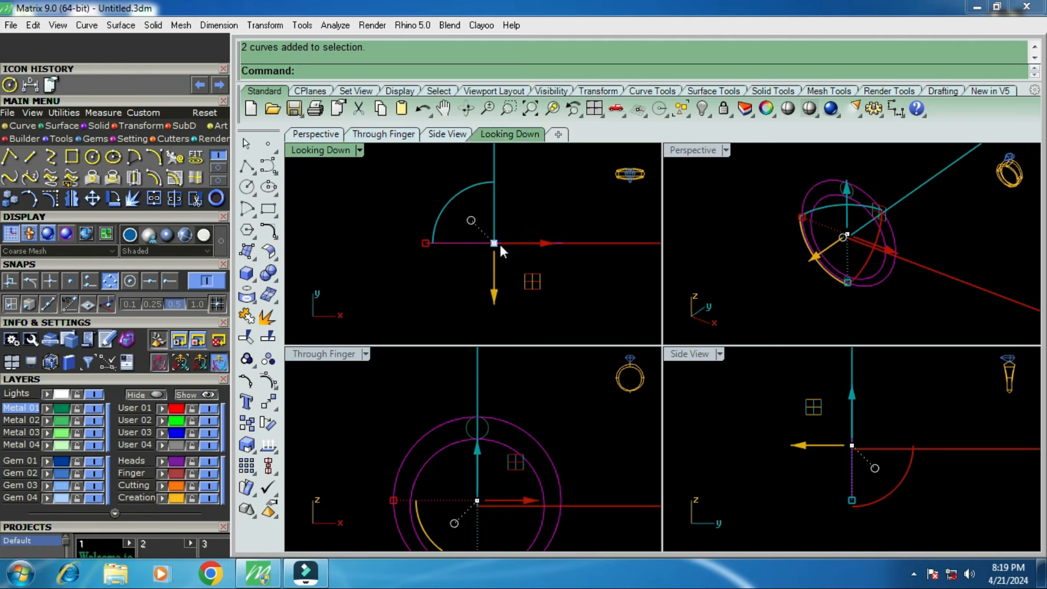
key(Escape)
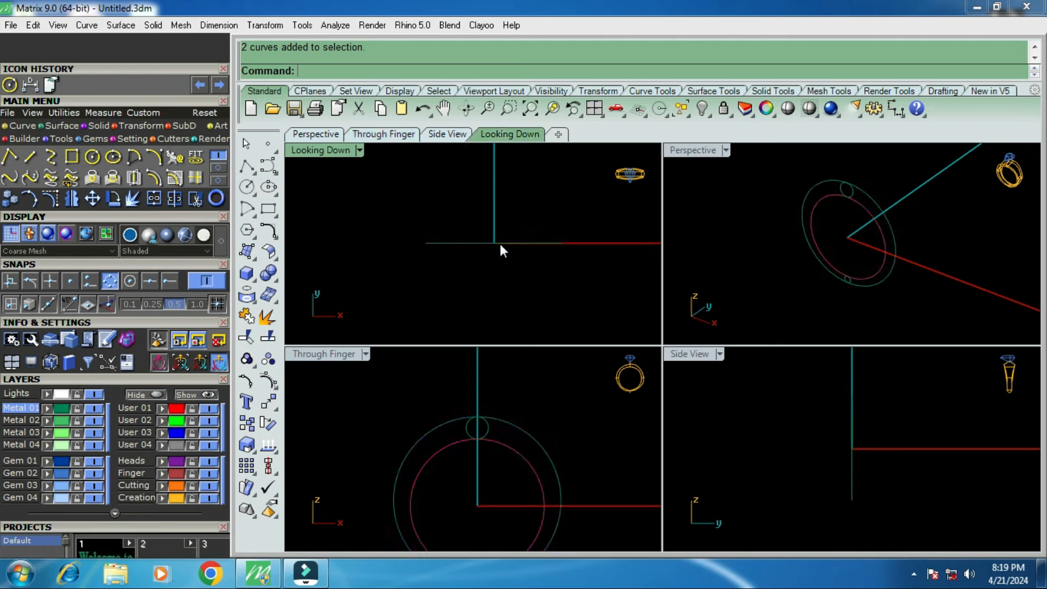
click(51, 157)
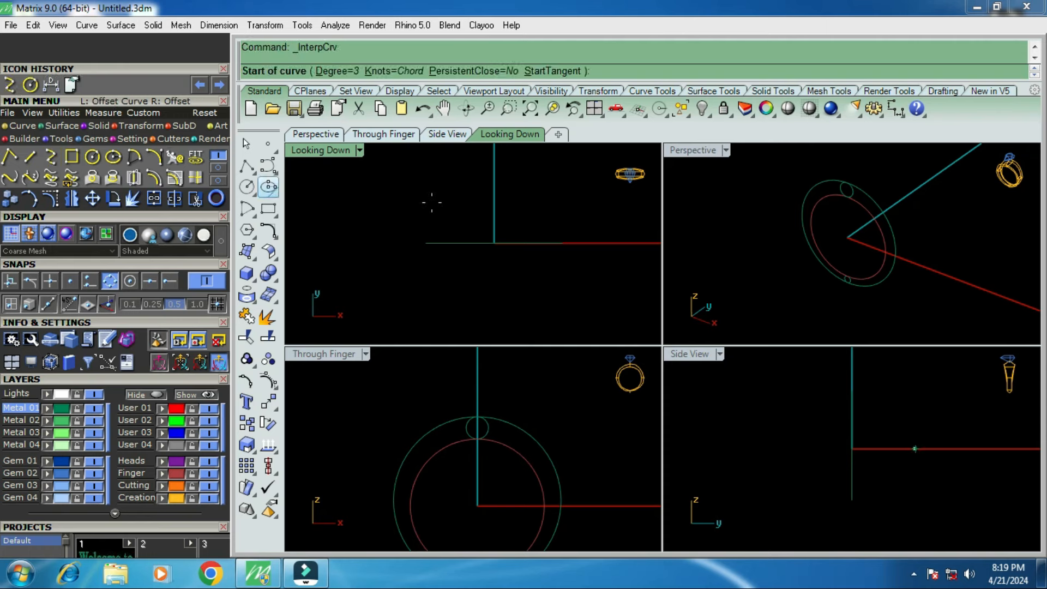
scroll(498, 218, up, 1)
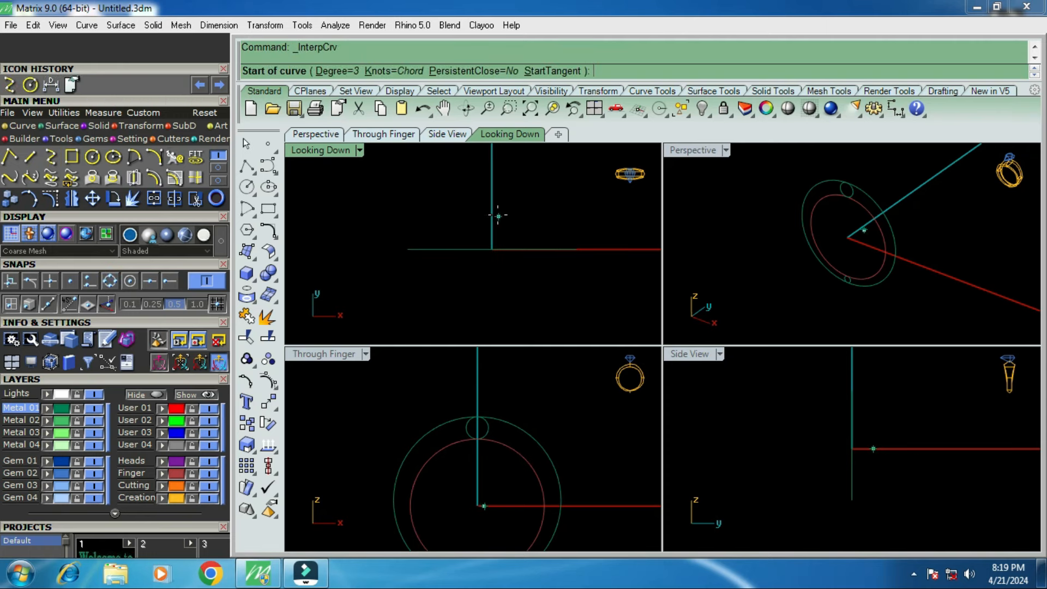
scroll(482, 232, up, 1)
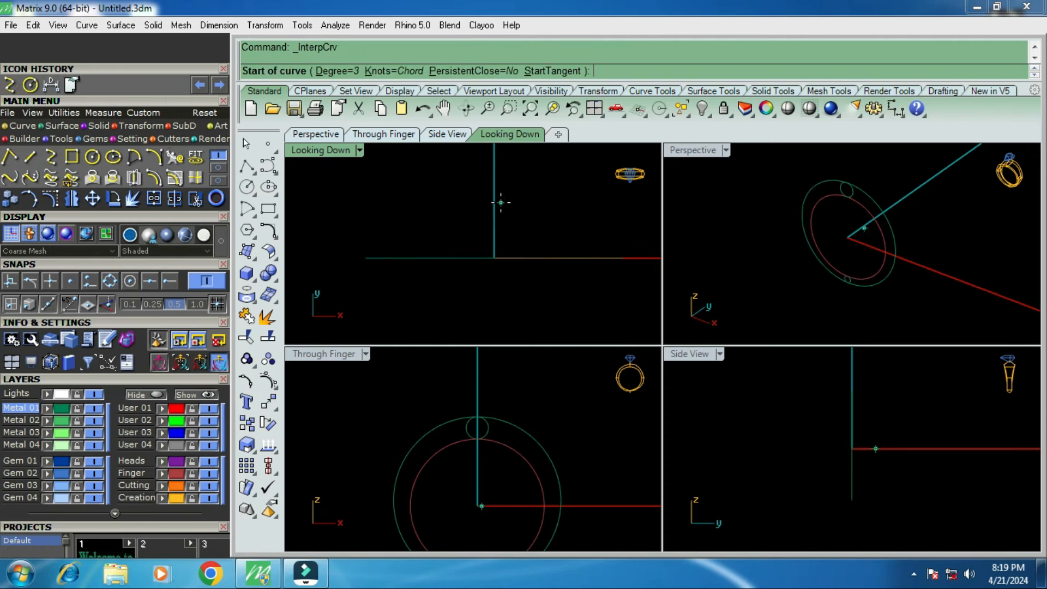
click(500, 202)
click(481, 221)
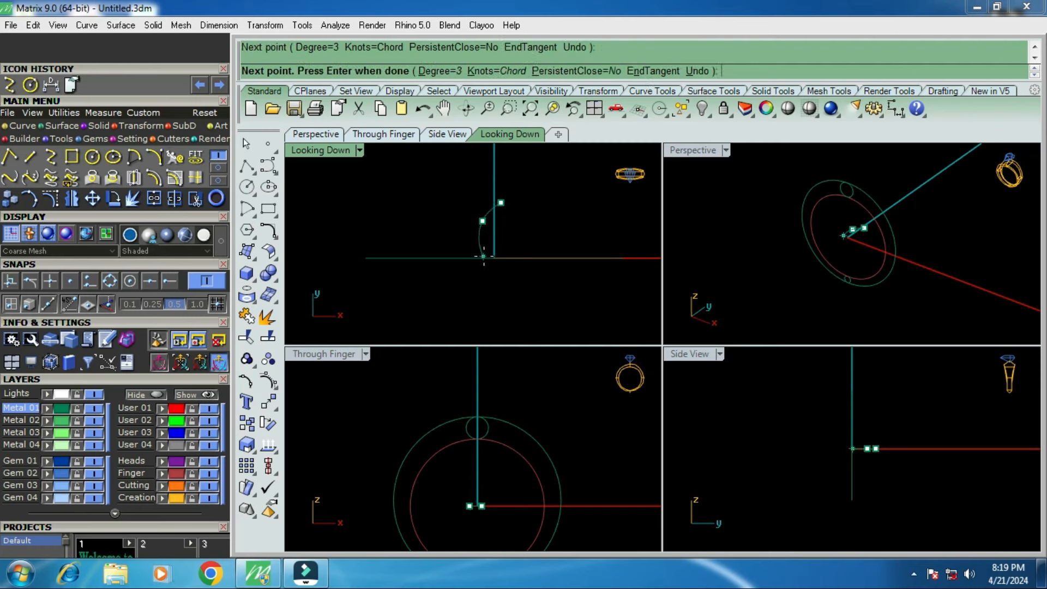
click(483, 256)
click(502, 281)
click(501, 309)
click(477, 322)
right_click(478, 322)
right_drag(502, 295, 489, 276)
click(490, 279)
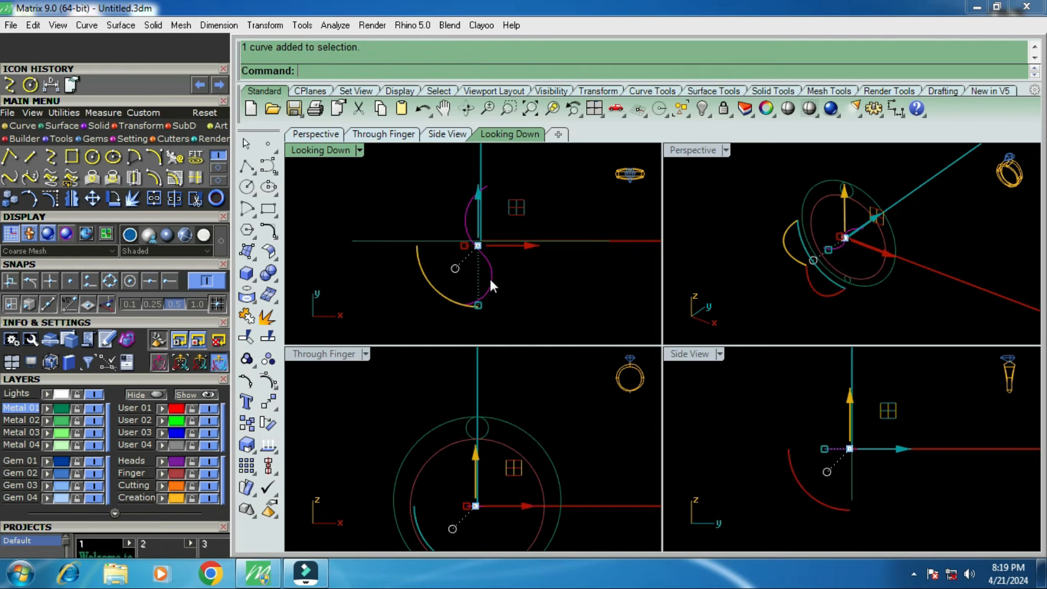
key(Escape)
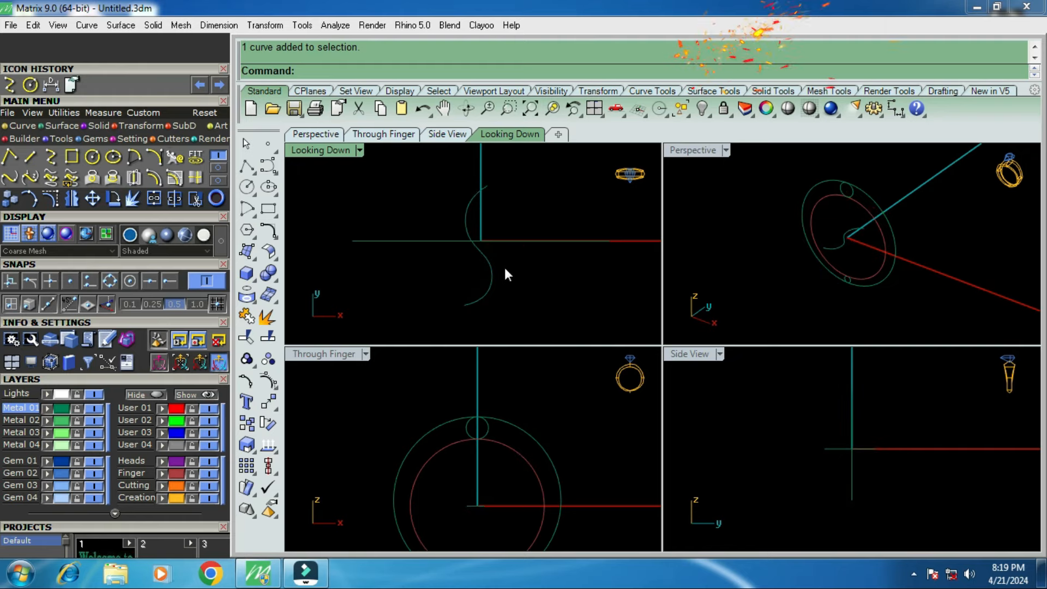
With End snap on, draw a second interpolated curve bulging outward from the S-curve's upper end to its lower end, closing the leaf-like outline.
click(57, 158)
click(170, 280)
click(491, 213)
click(492, 213)
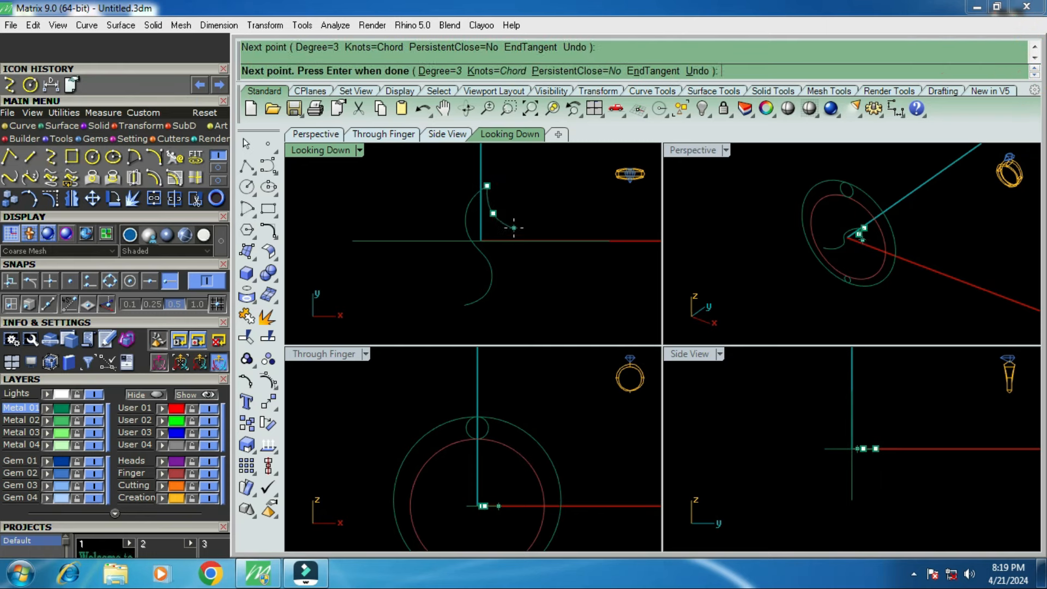
click(512, 232)
click(524, 266)
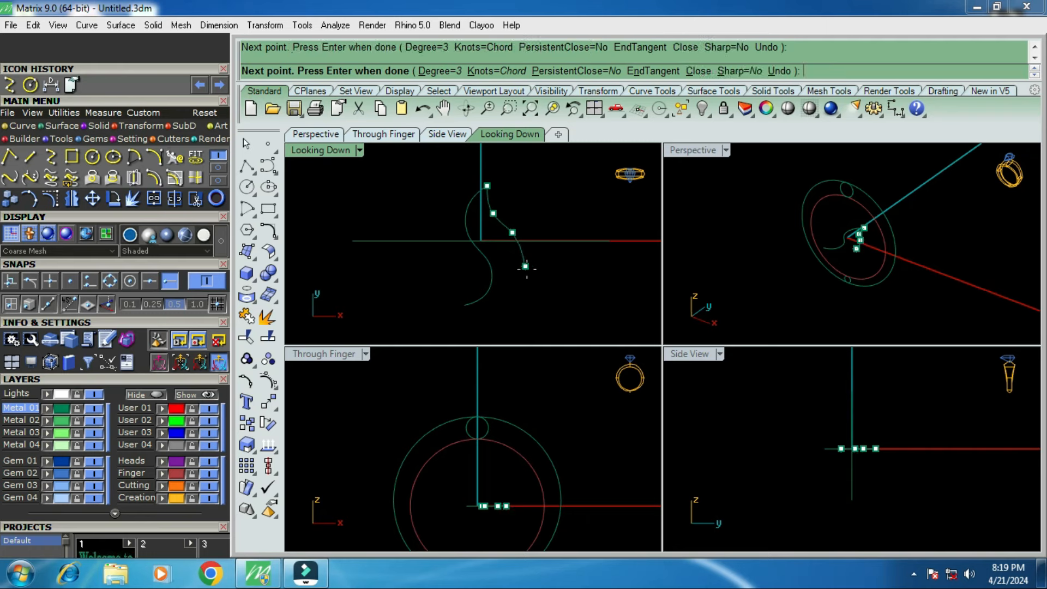
click(521, 293)
click(500, 311)
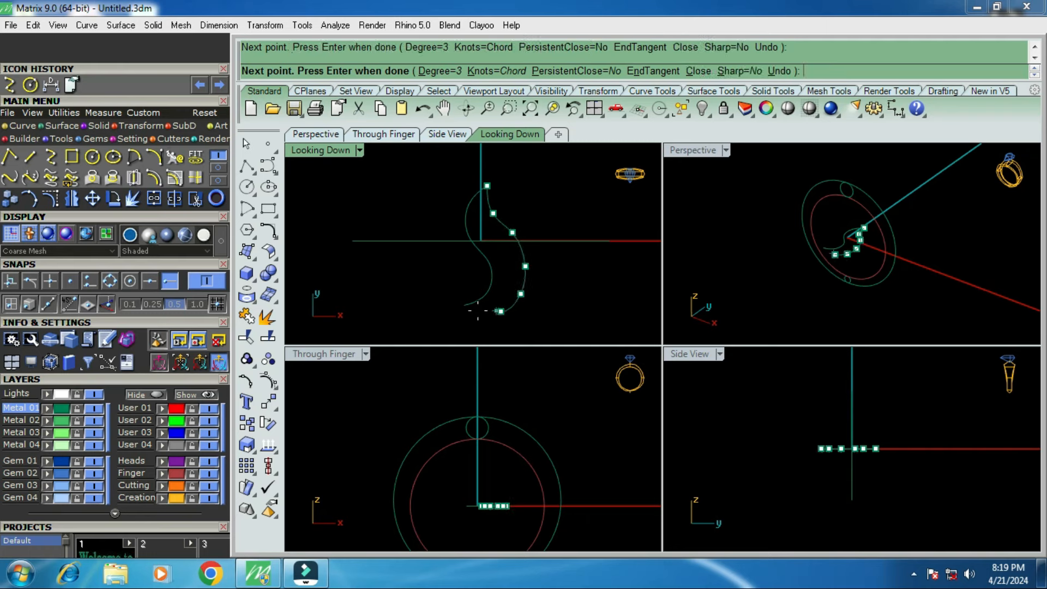
click(463, 306)
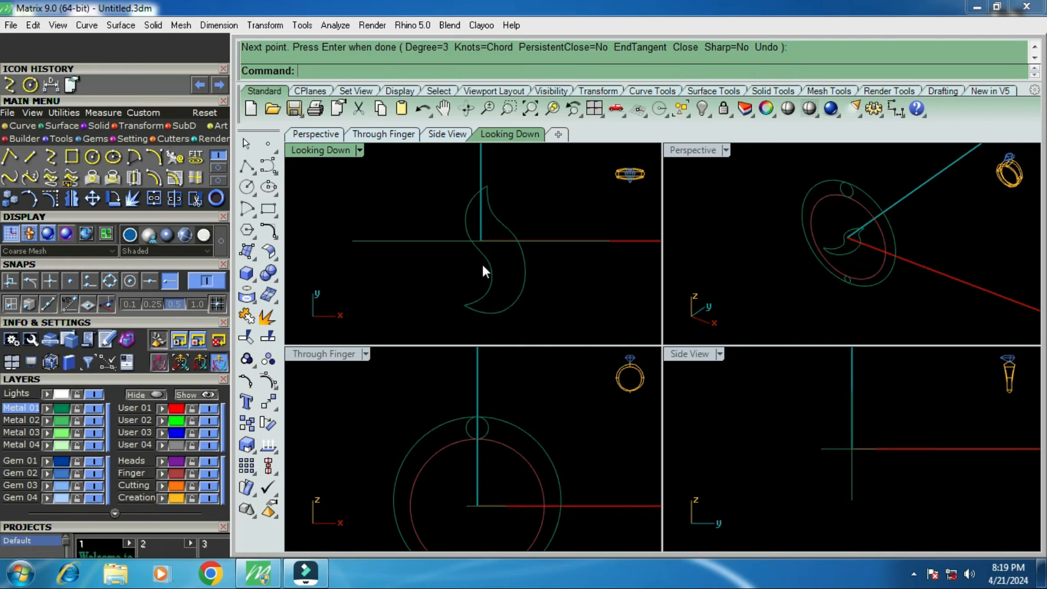
Show the outer curve's control points and move the point on its upper shoulder slightly inward to smooth the bend.
click(512, 250)
scroll(512, 251, down, 6)
scroll(489, 263, up, 4)
drag(574, 254, 470, 299)
mouse_move(492, 185)
mouse_down()
mouse_move(495, 177)
mouse_move(541, 219)
mouse_move(460, 234)
mouse_move(496, 203)
mouse_up()
click(496, 204)
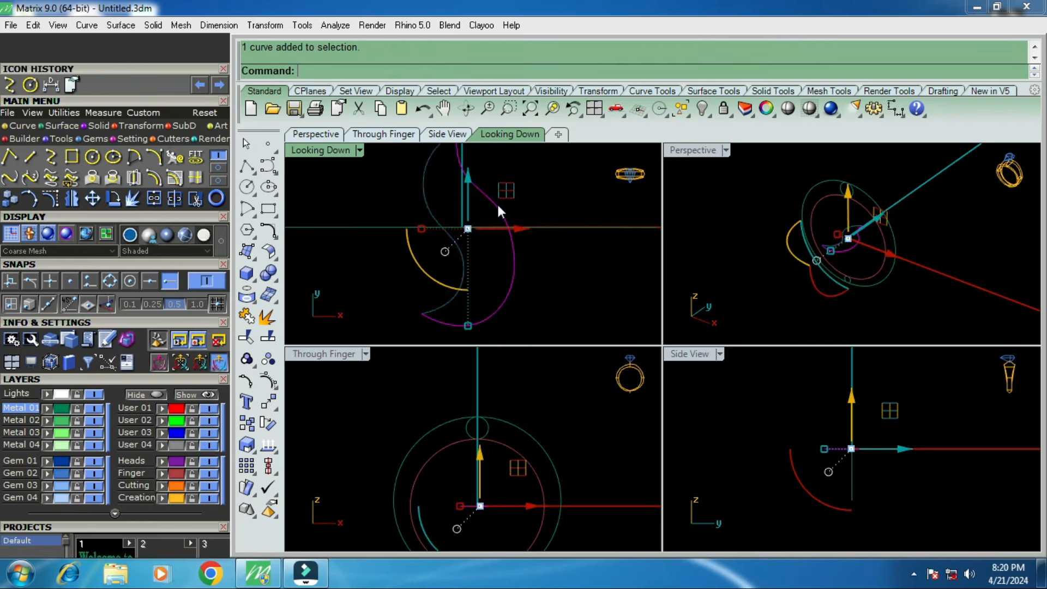
click(51, 203)
scroll(508, 188, up, 3)
drag(484, 173, 525, 241)
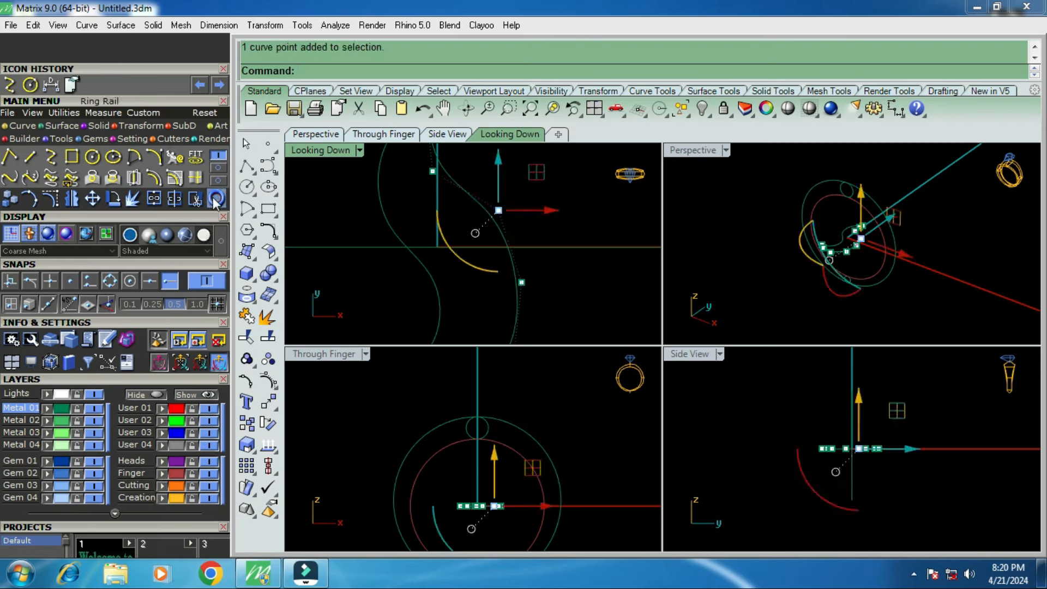
click(97, 200)
click(535, 200)
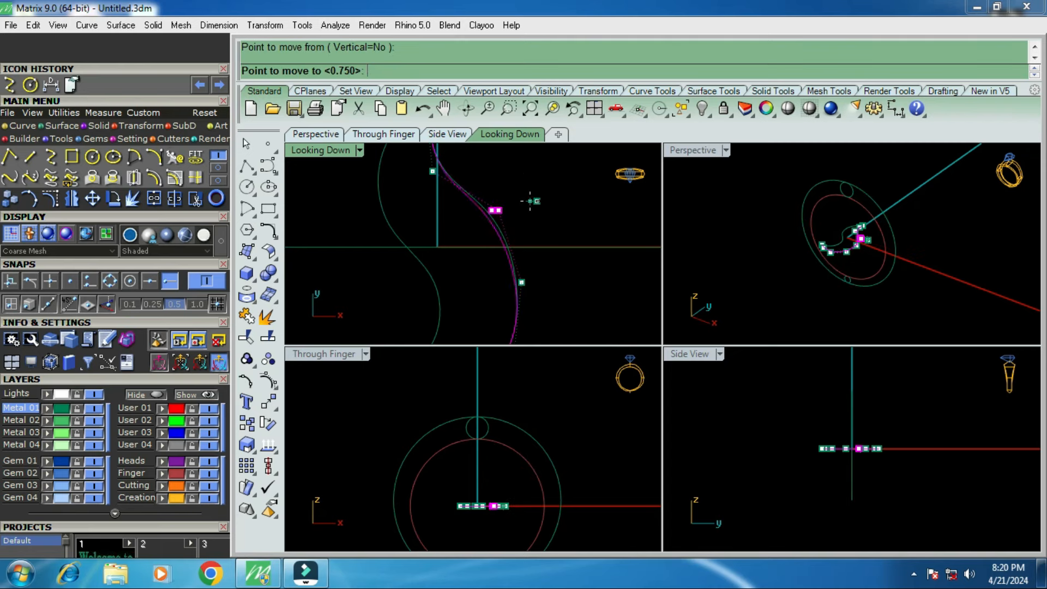
scroll(520, 218, down, 2)
scroll(521, 254, up, 4)
Nudge the control point at the outer curve's widest part with the gumball and hide the control points.
drag(507, 267, 584, 241)
scroll(532, 245, down, 8)
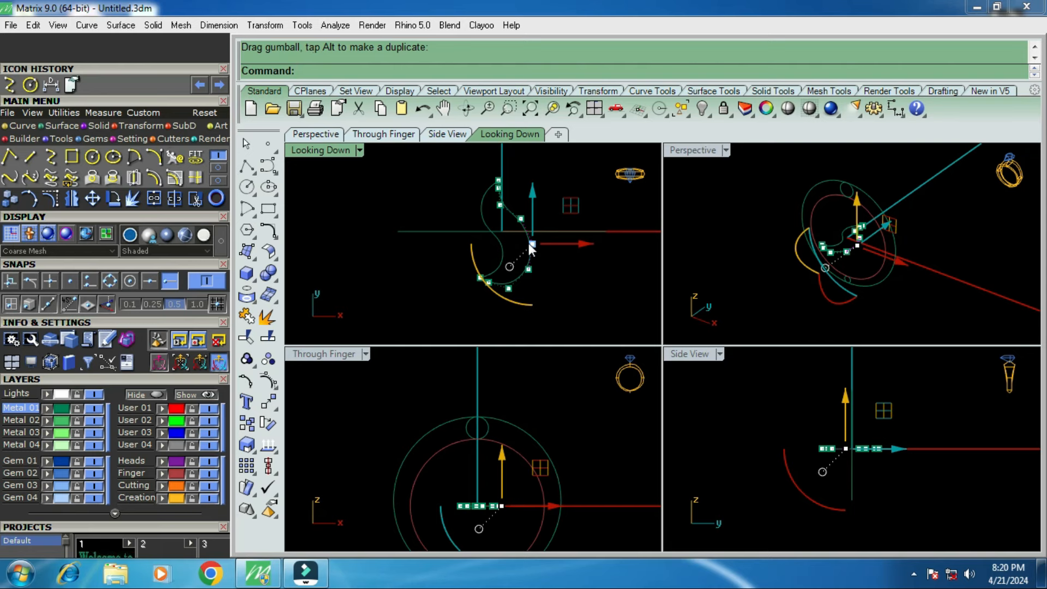
key(Escape)
key(Escape)
scroll(531, 245, down, 3)
scroll(523, 241, up, 2)
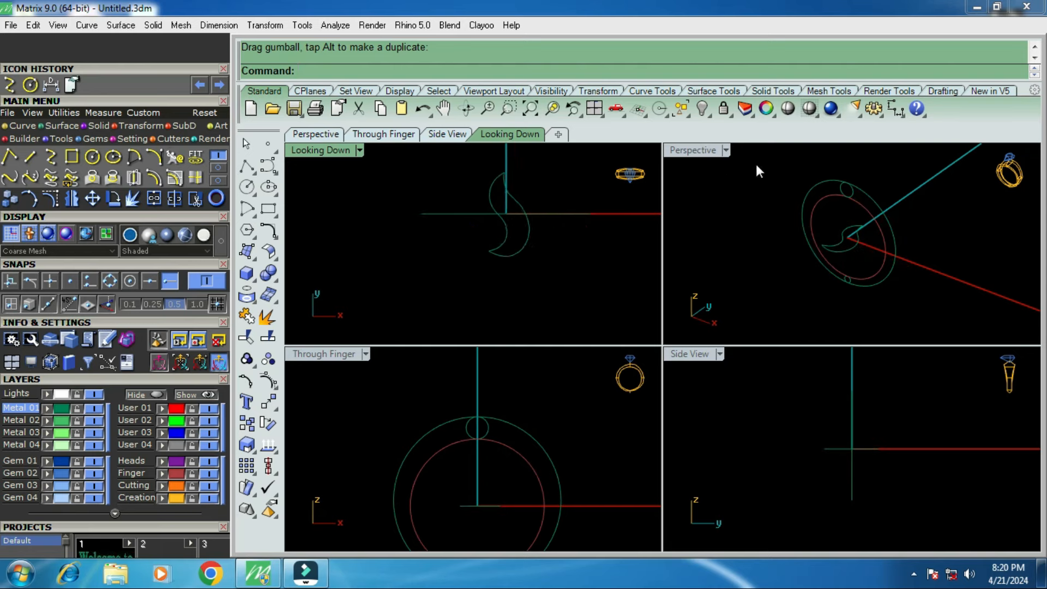
Create a Curve from 2 Views in the maximized Perspective view, using the leaf outline's outer curve and the outer band circle.
double_click(697, 151)
right_drag(612, 334, 656, 341)
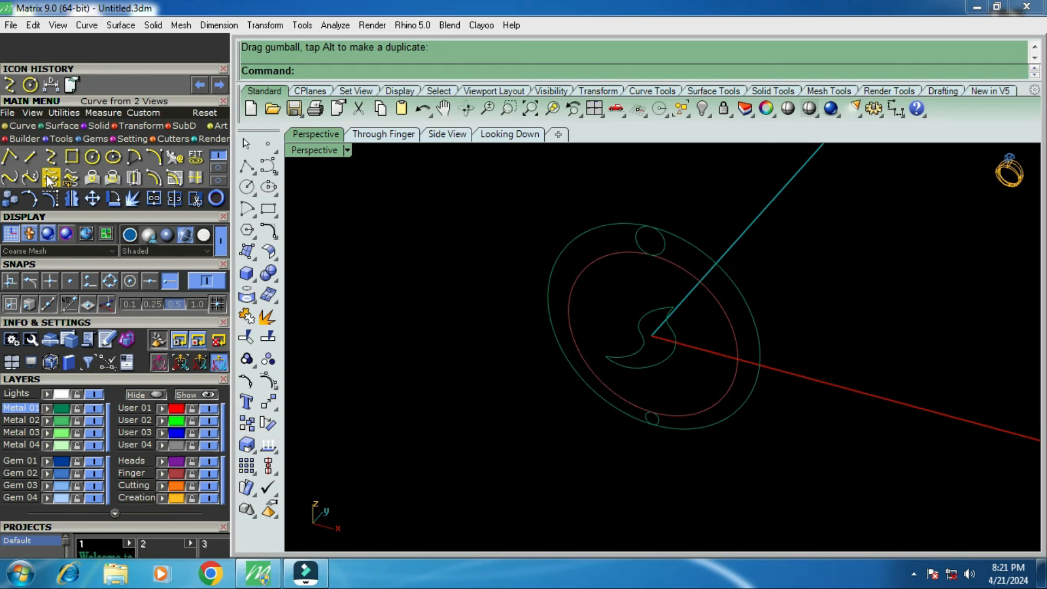
click(50, 178)
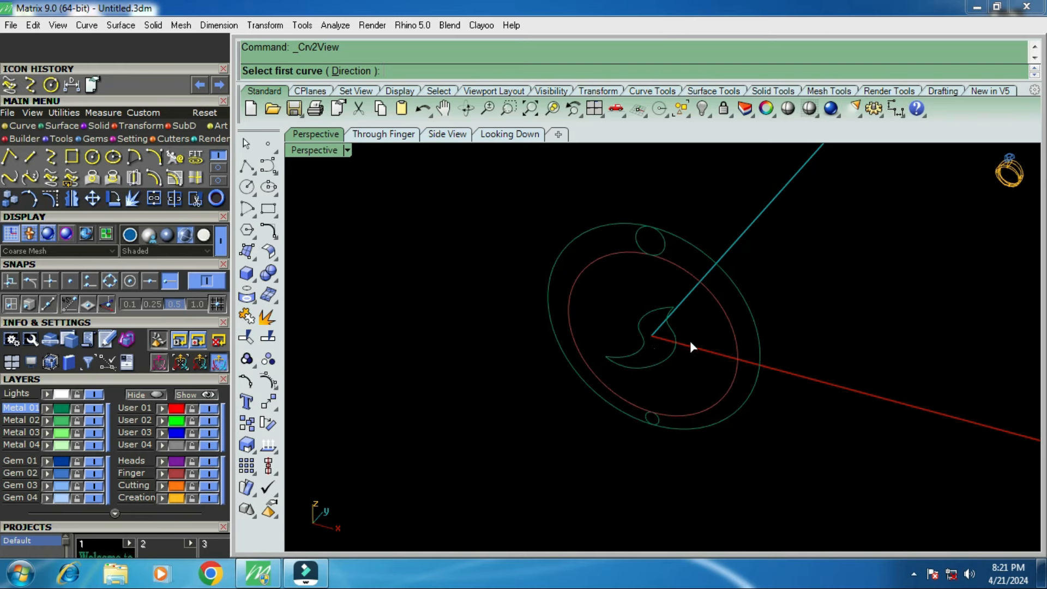
scroll(691, 342, up, 1)
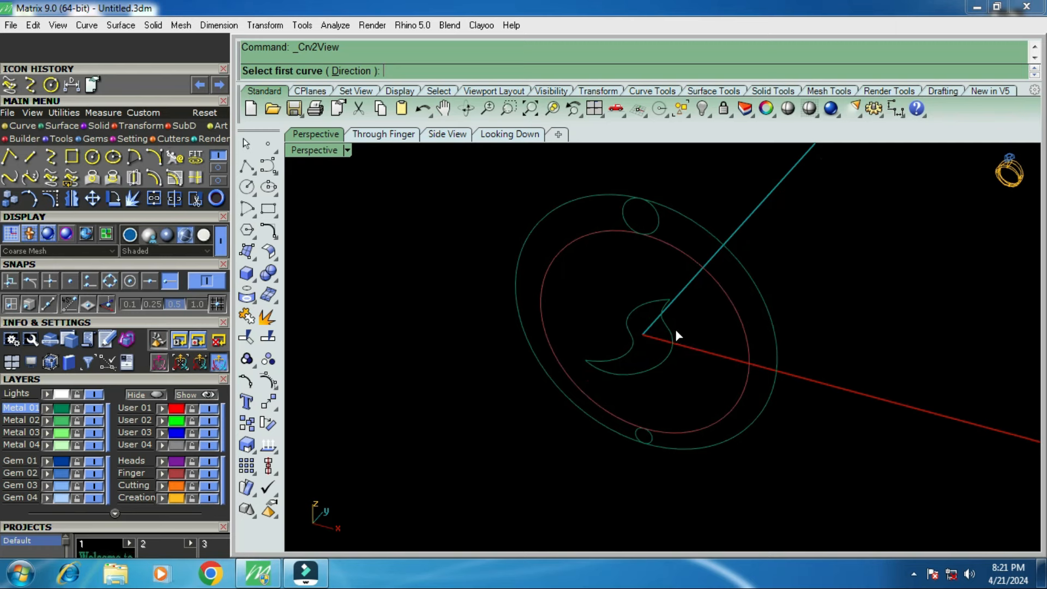
click(672, 334)
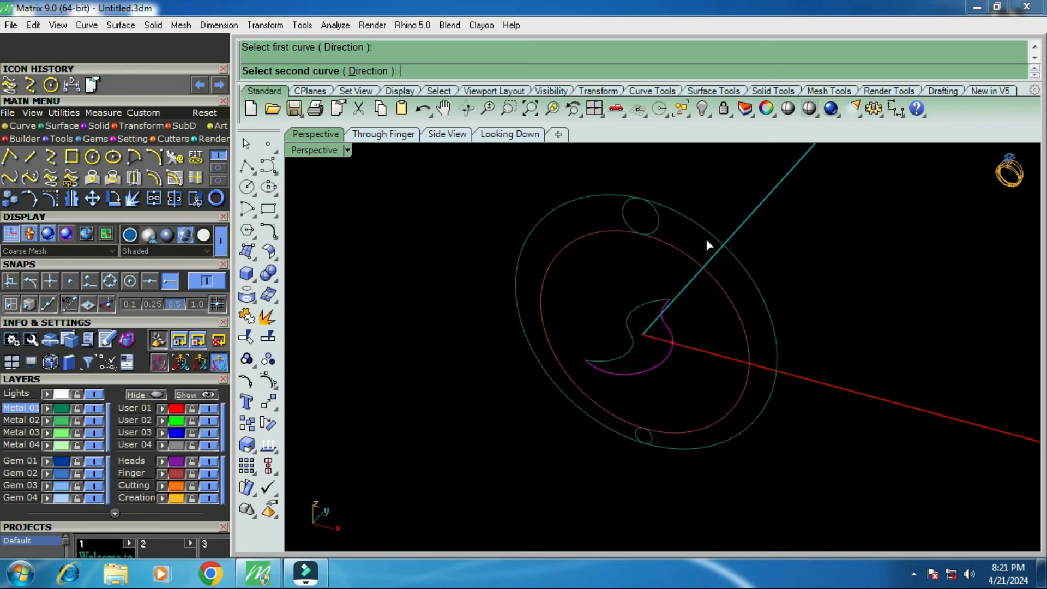
right_drag(664, 202, 666, 291)
click(682, 228)
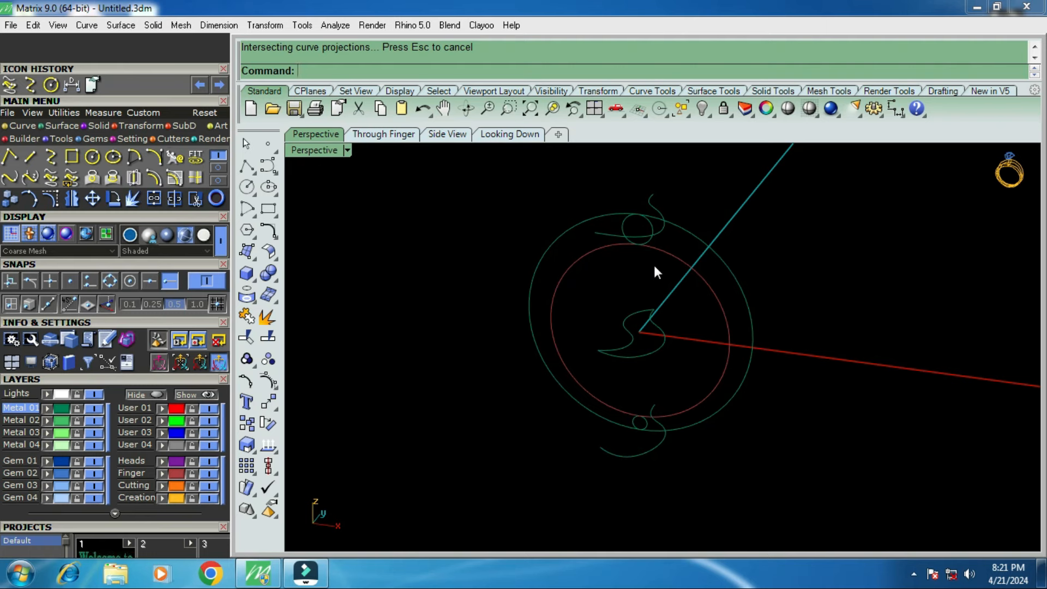
Create another Curve from 2 Views using the leaf outline's inner S-curve and the outer band circle.
click(50, 179)
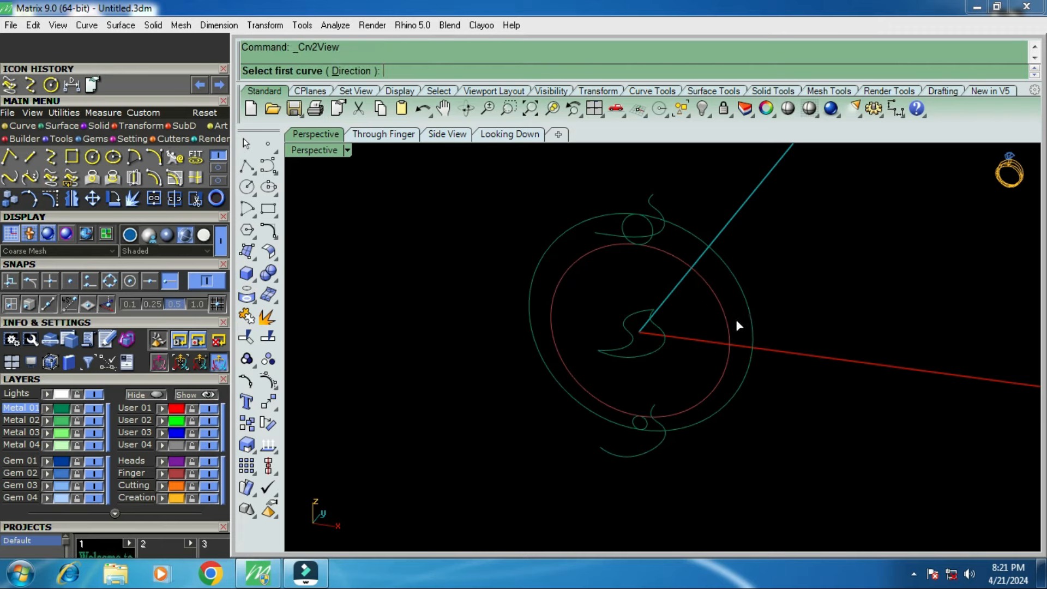
click(625, 326)
click(616, 214)
Delete both projected leaf curves at the bottom of the ring.
right_drag(616, 214, 670, 408)
scroll(663, 387, up, 3)
scroll(659, 414, up, 5)
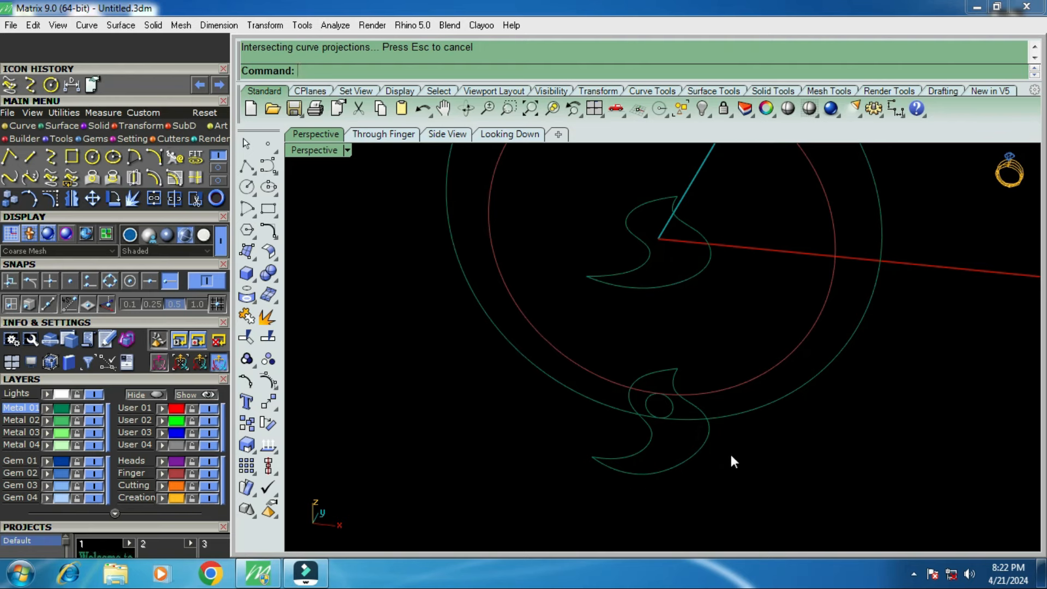
drag(610, 494, 610, 493)
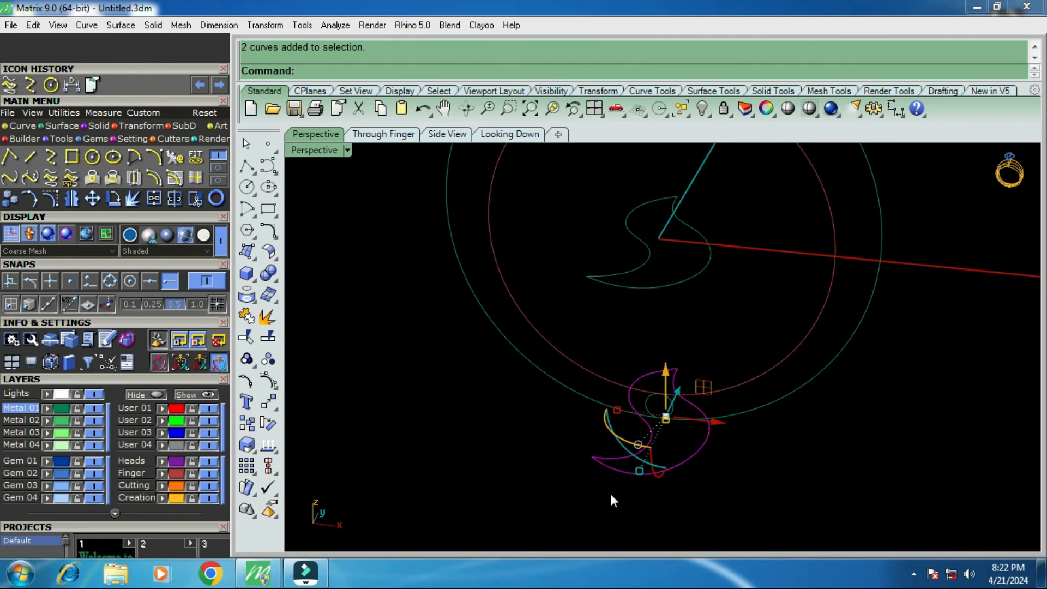
key(Delete)
Examine how the projected leaf outline follows the top of the band from several angles.
scroll(684, 364, down, 5)
right_drag(688, 318, 695, 222)
scroll(682, 290, up, 6)
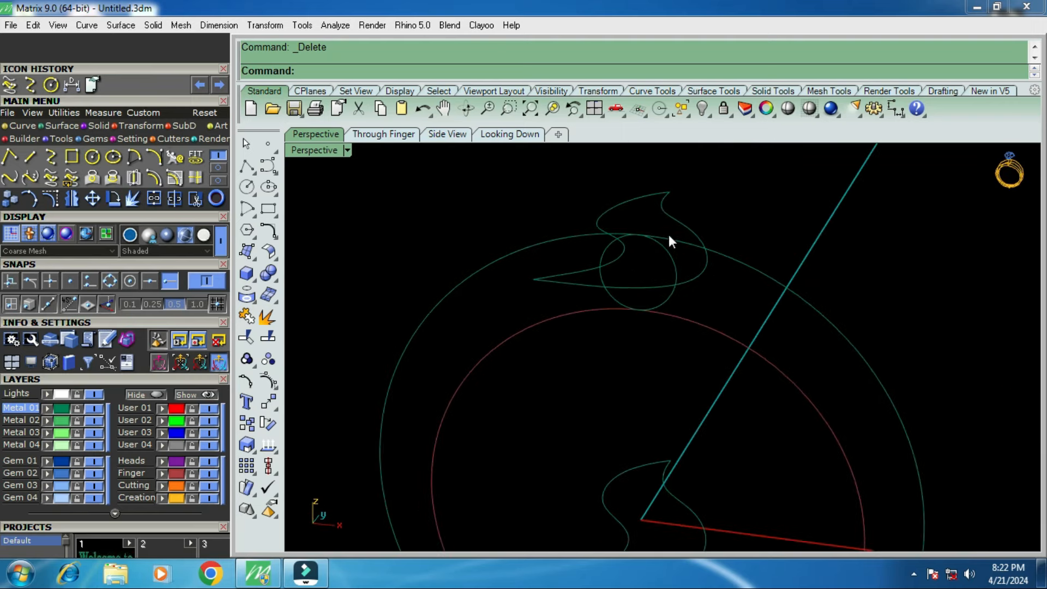
scroll(665, 226, down, 3)
right_drag(702, 226, 615, 219)
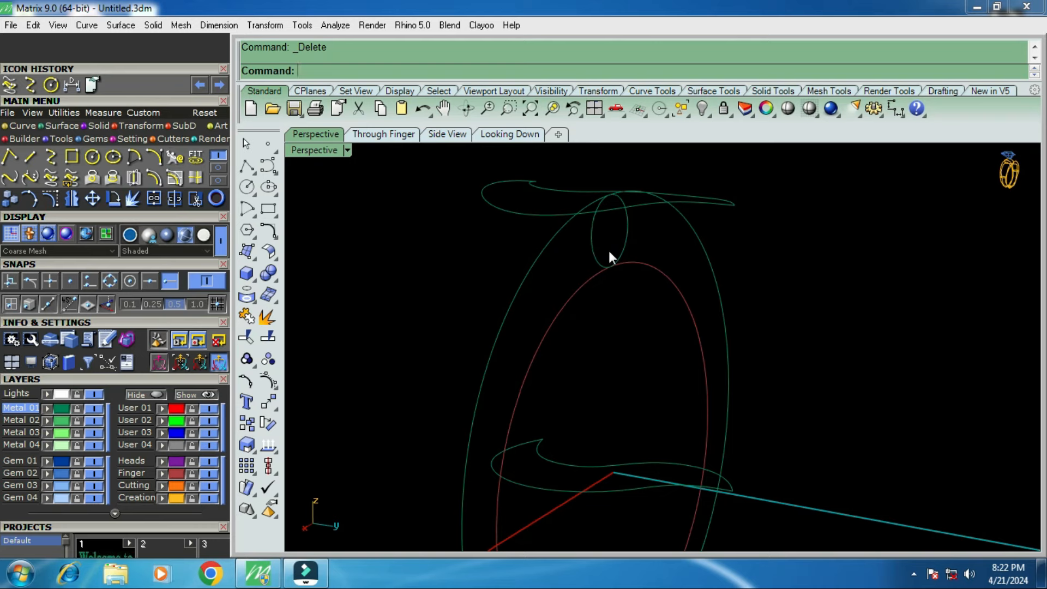
right_drag(593, 245, 650, 441)
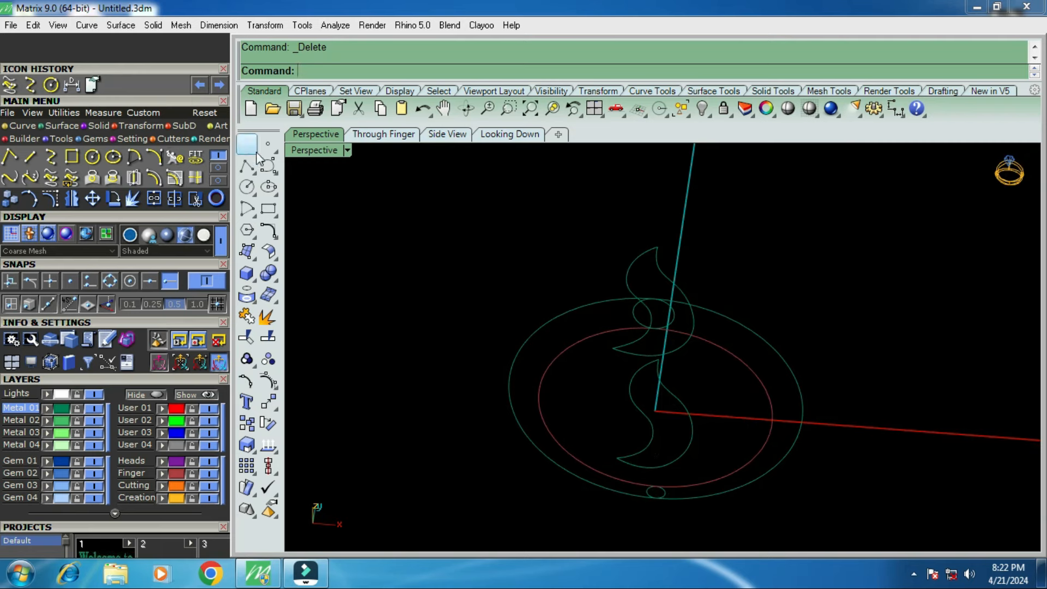
In the Looking Down view, draw a 10 by 10 rectangle from its center at the origin (0).
double_click(312, 152)
scroll(538, 221, down, 1)
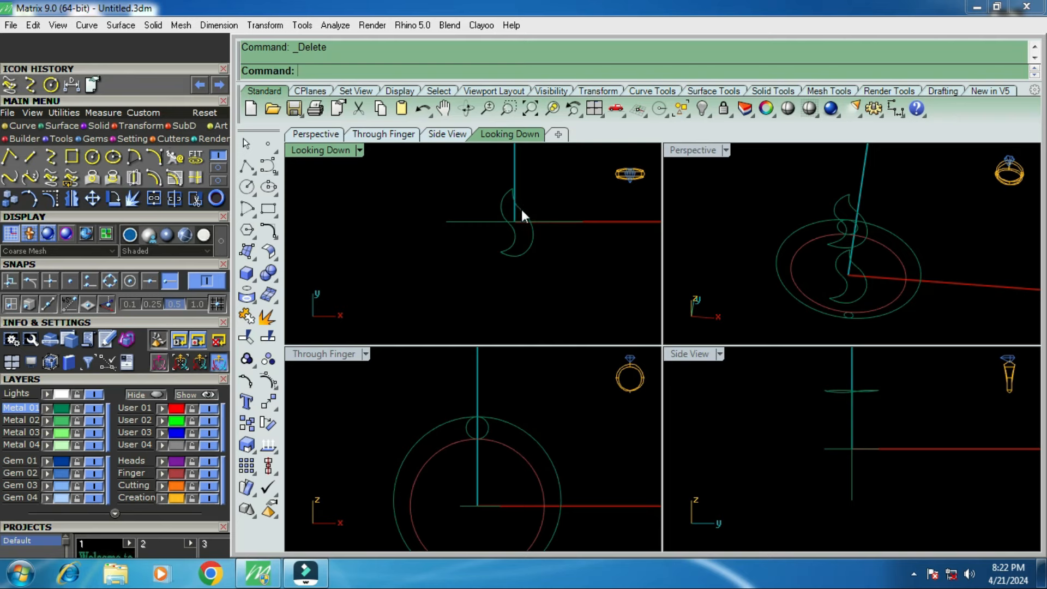
click(71, 156)
click(449, 73)
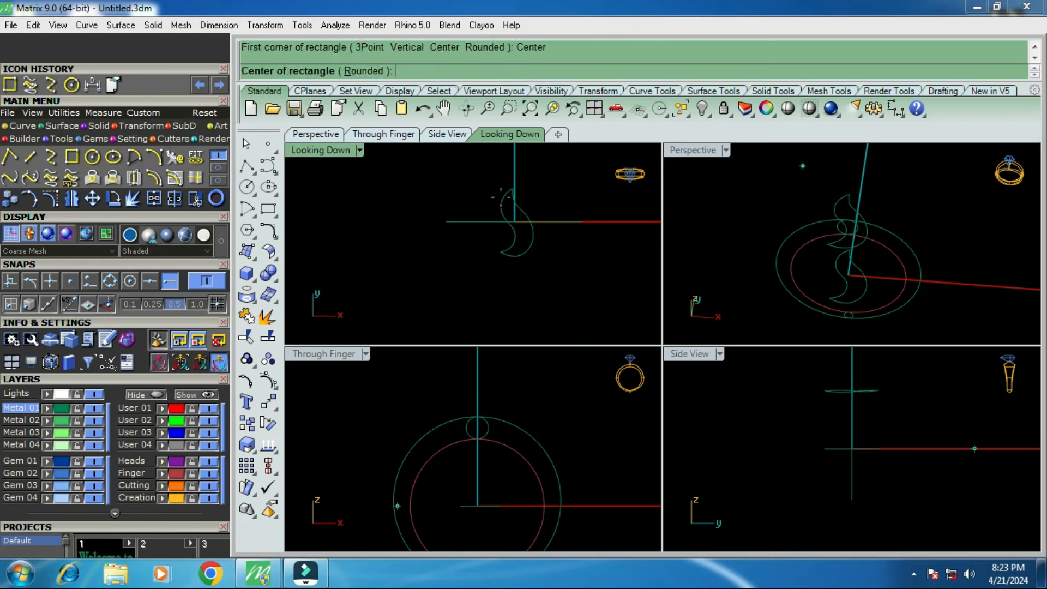
text(0)
key(Return)
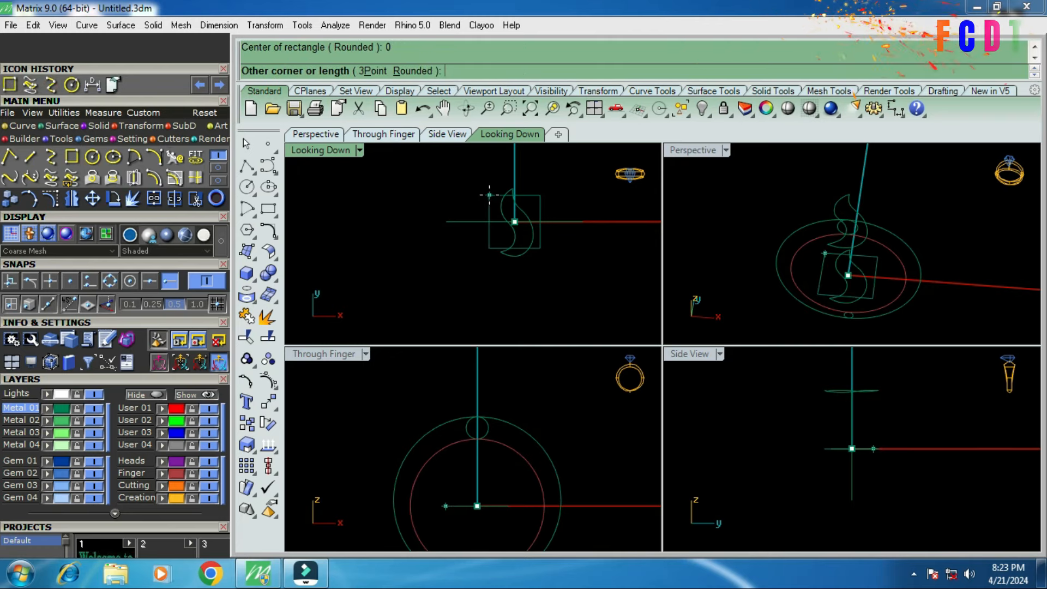
text(10)
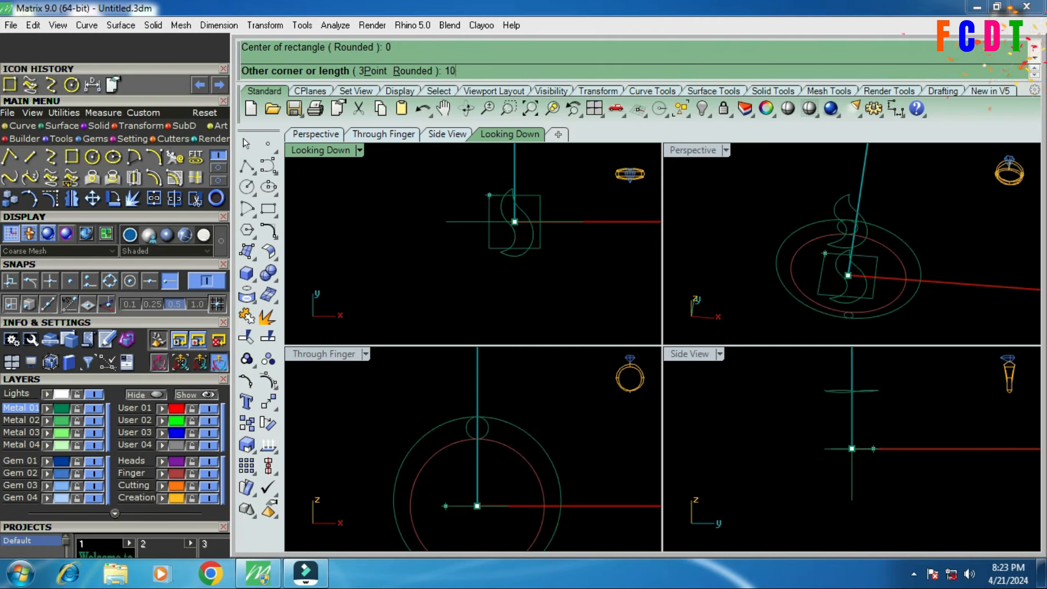
key(Return)
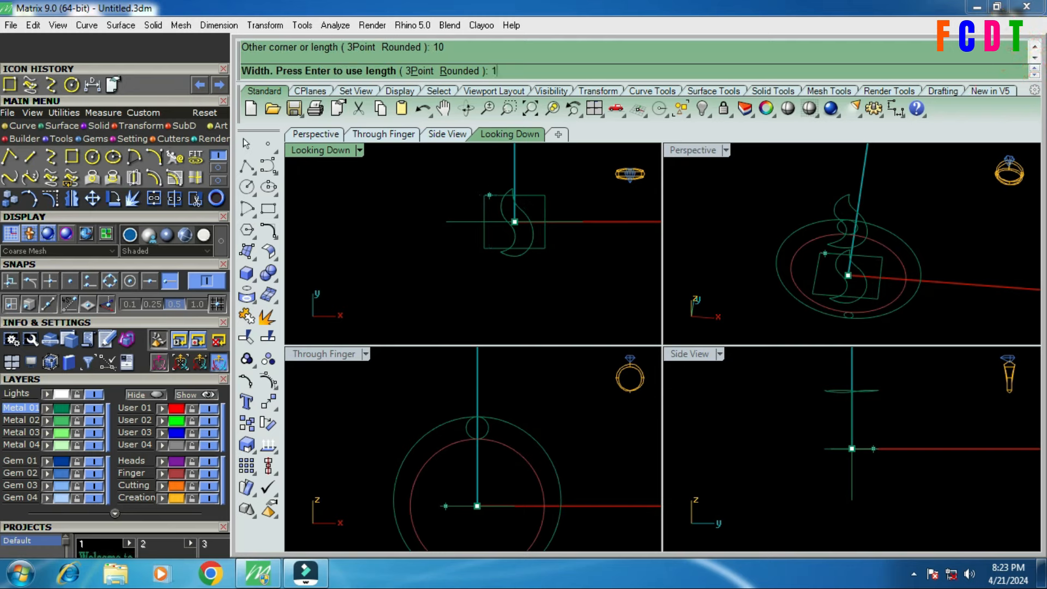
key(Return)
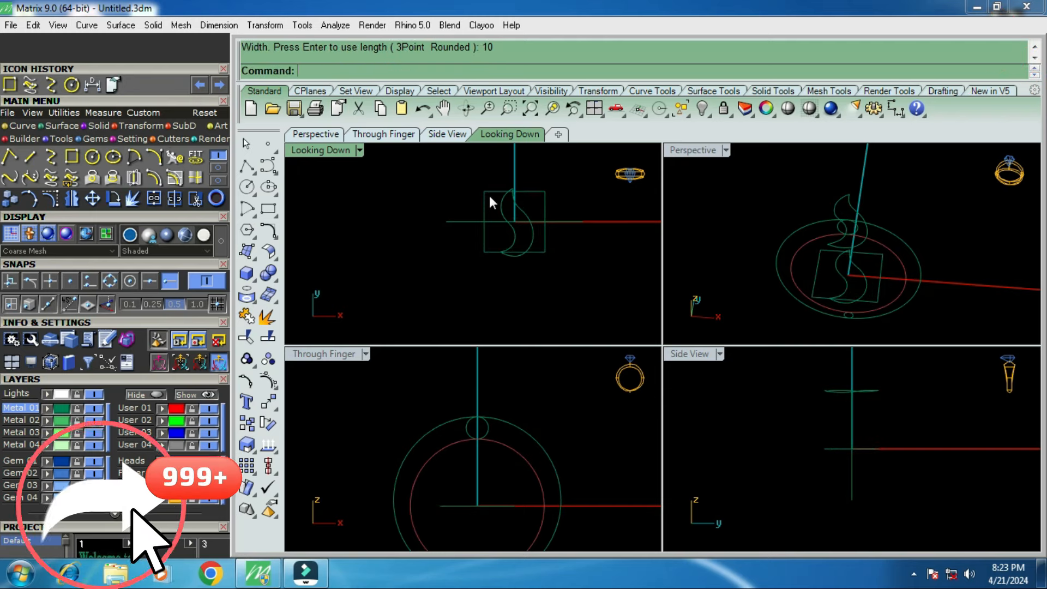
Select the square and examine how it sits relative to the leaf outline and band from above and in perspective.
click(489, 195)
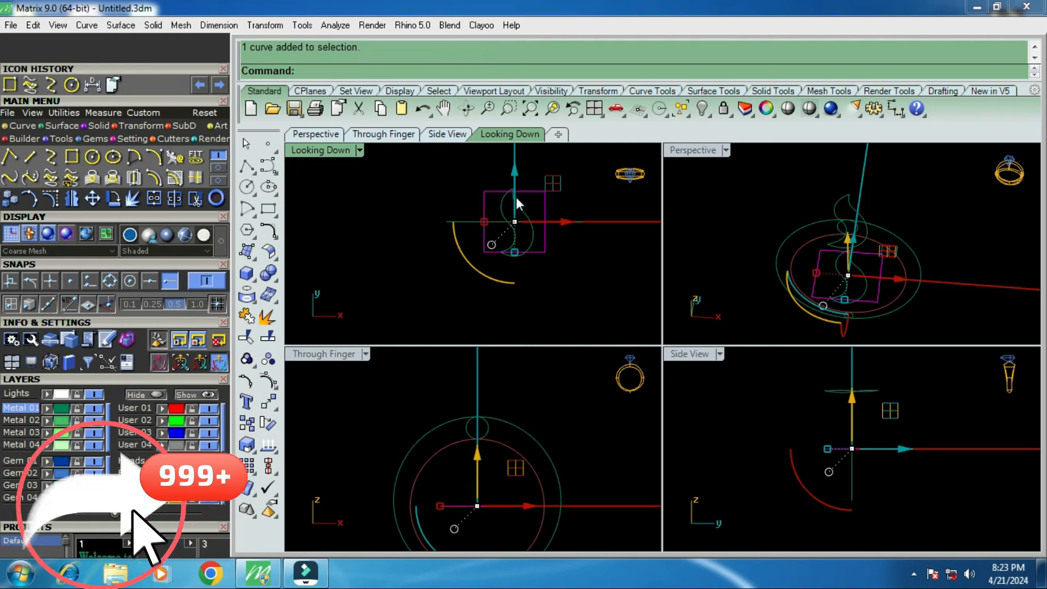
scroll(516, 203, up, 2)
scroll(512, 206, up, 2)
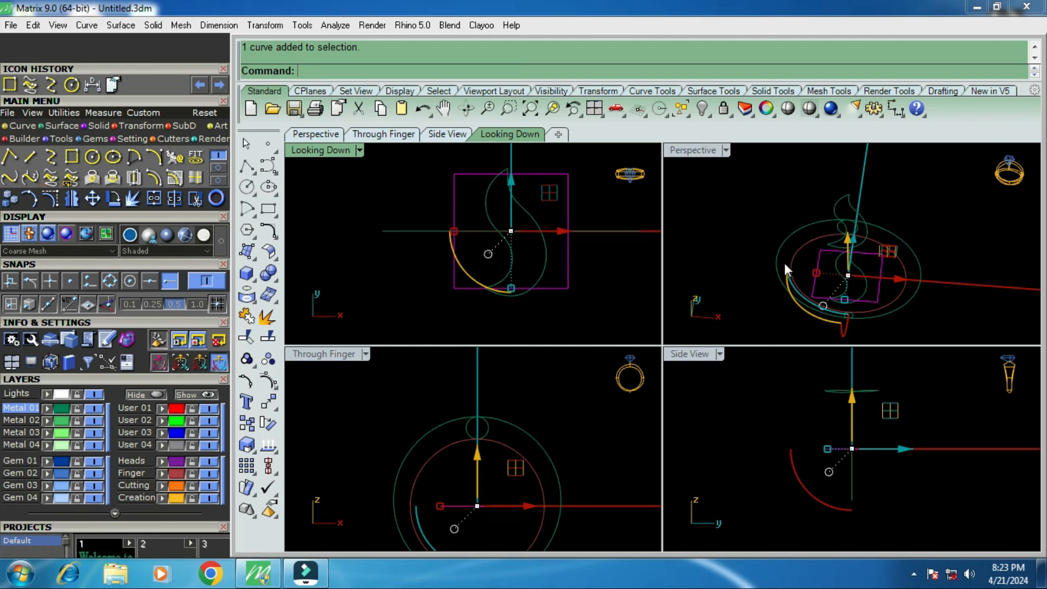
double_click(701, 150)
right_drag(711, 331, 671, 257)
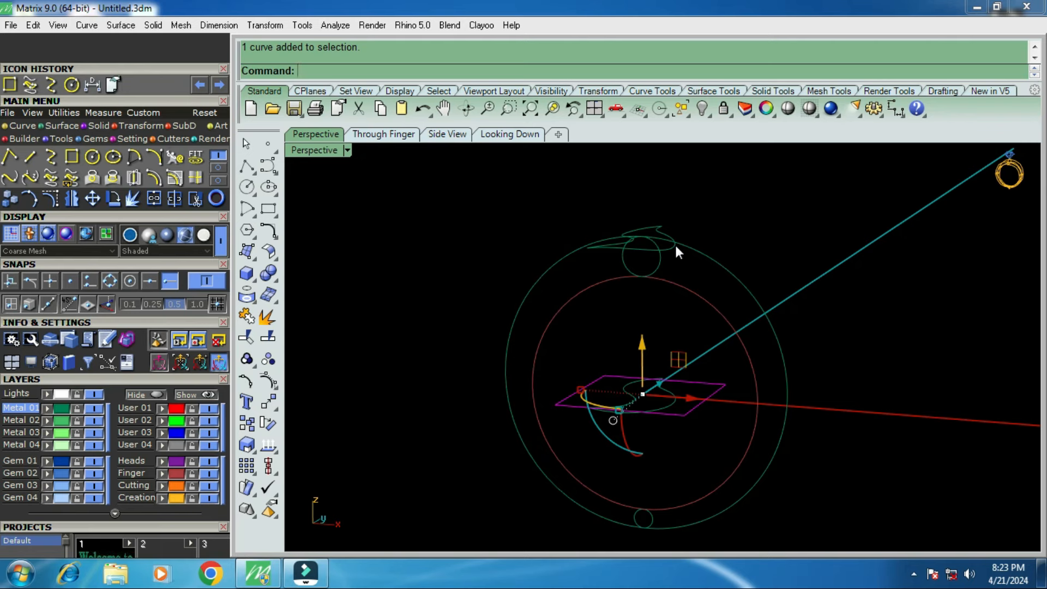
right_drag(675, 243, 711, 303)
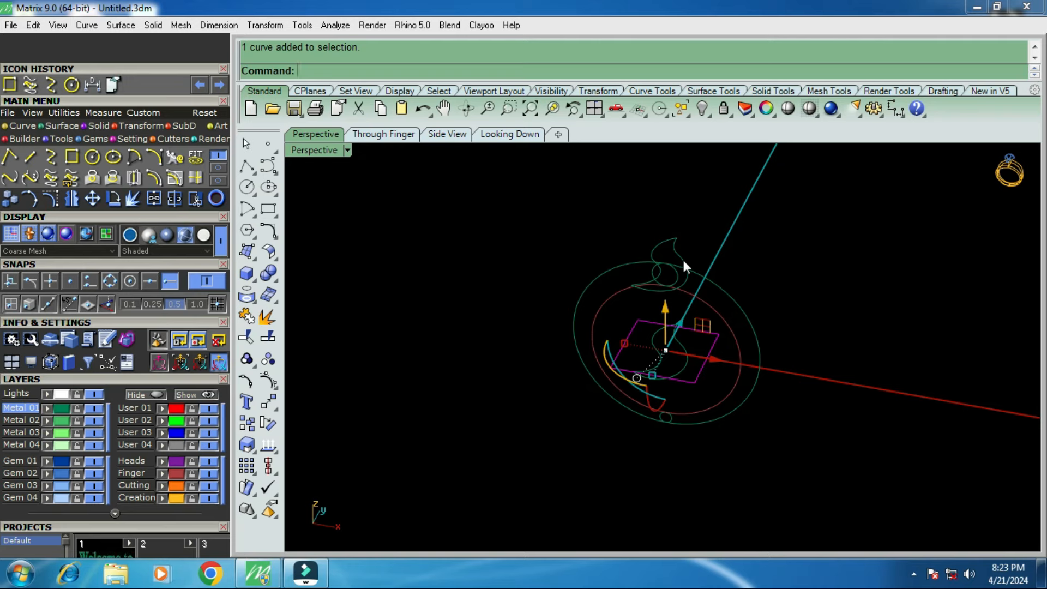
scroll(678, 294, up, 2)
right_drag(678, 295, 685, 204)
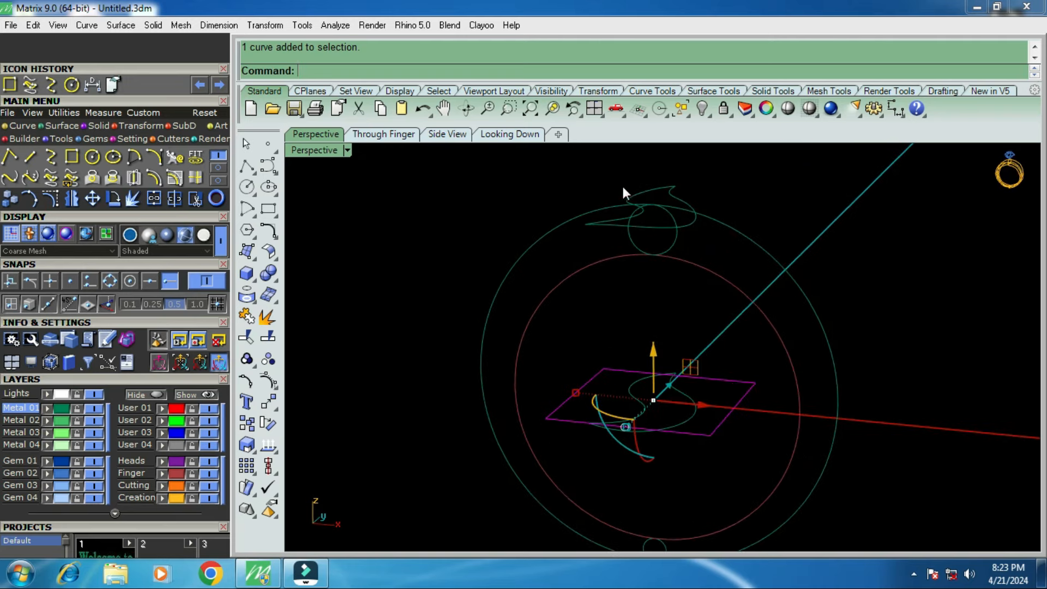
right_drag(630, 229, 659, 234)
scroll(657, 227, up, 5)
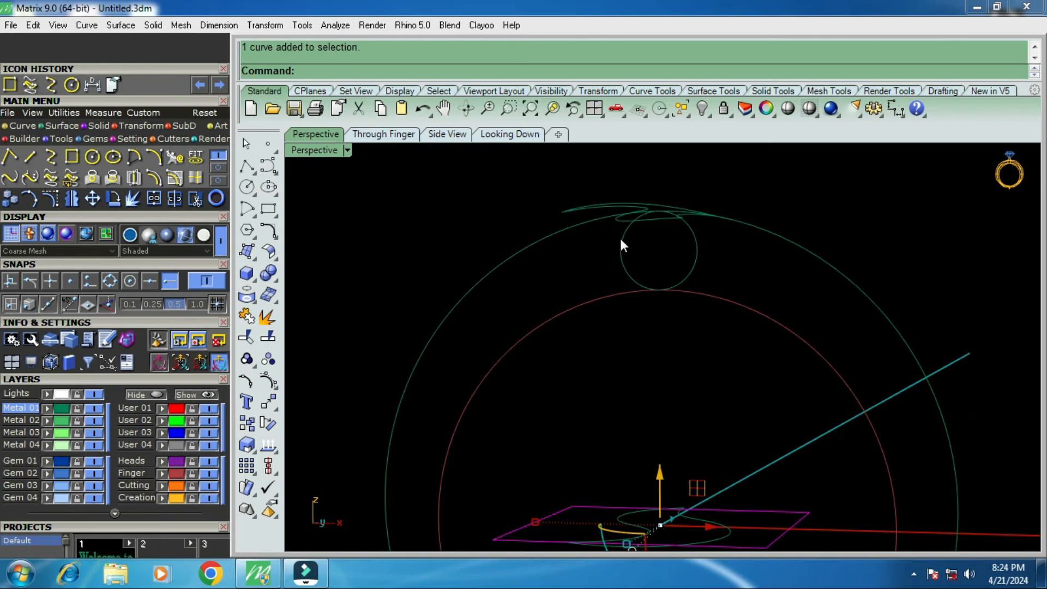
scroll(621, 246, down, 3)
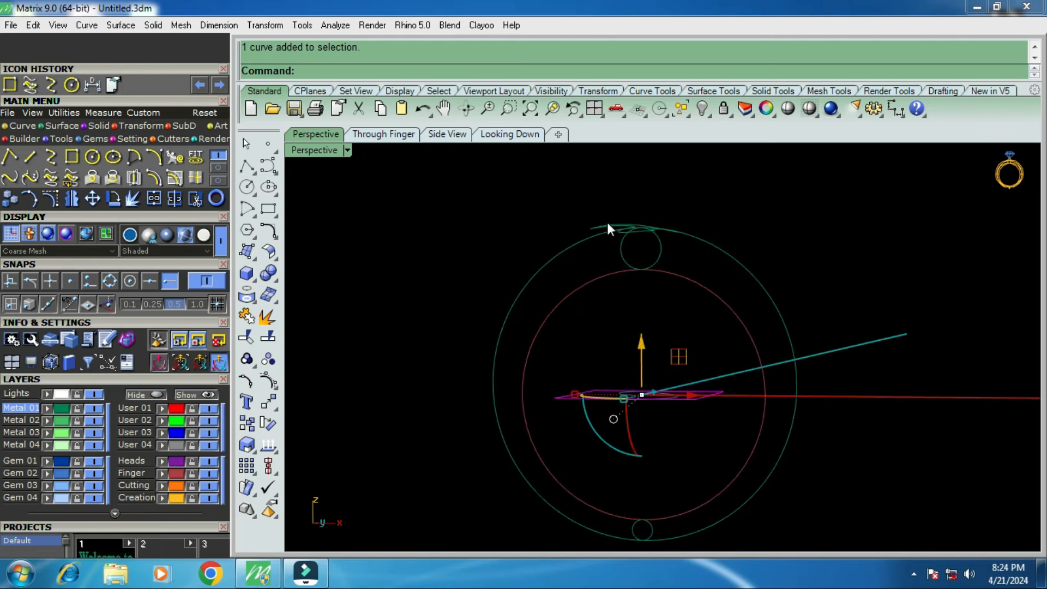
right_drag(653, 243, 618, 294)
Move the square vertically up to the small profile circle at the top of the band, working in the Through Finger view.
double_click(322, 149)
click(508, 439)
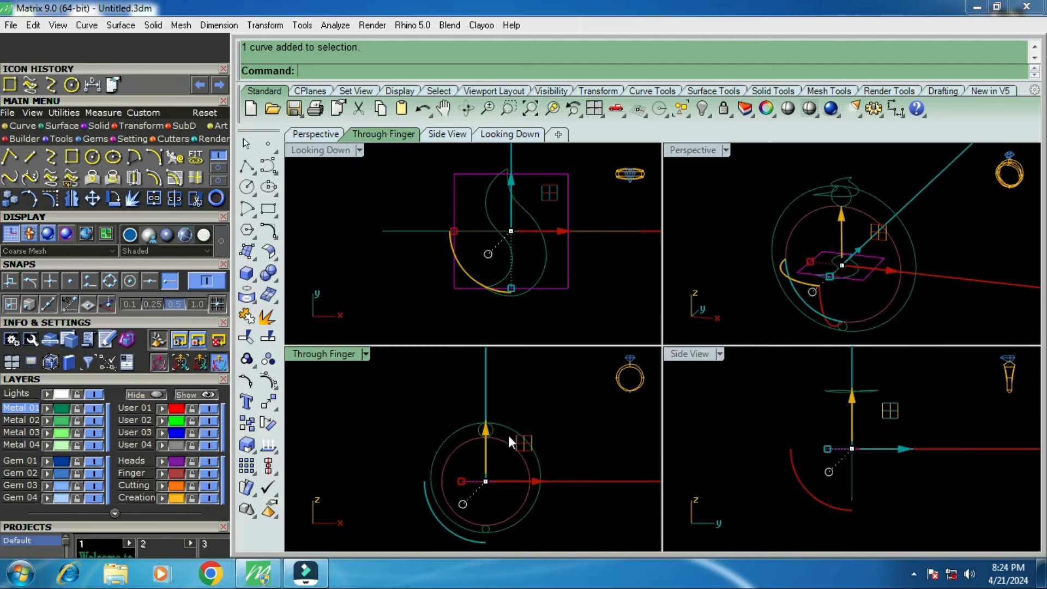
scroll(493, 437, up, 4)
drag(611, 461, 560, 498)
scroll(563, 418, down, 4)
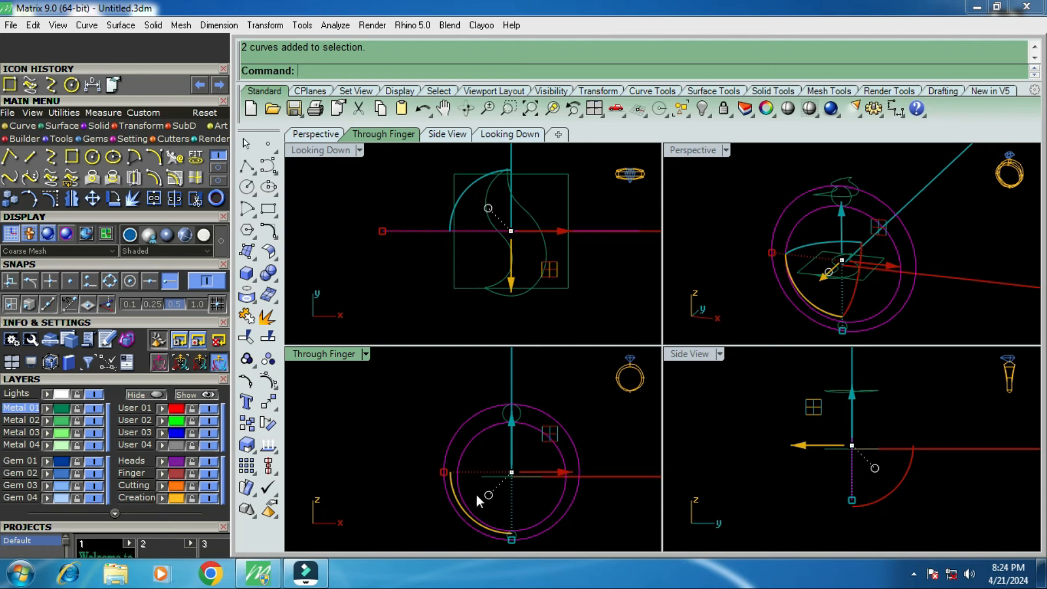
click(567, 287)
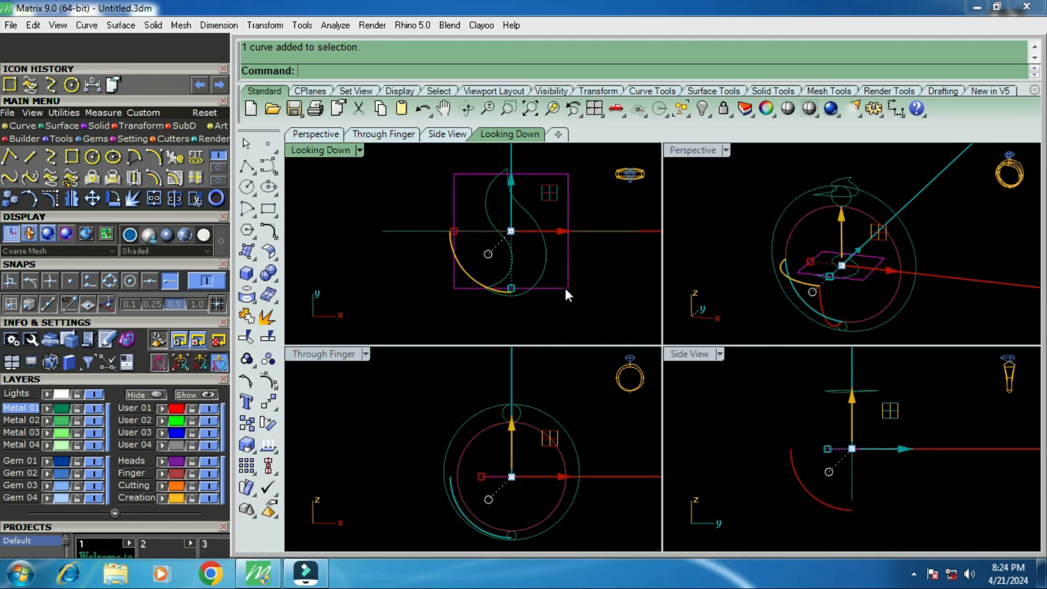
drag(505, 421, 536, 354)
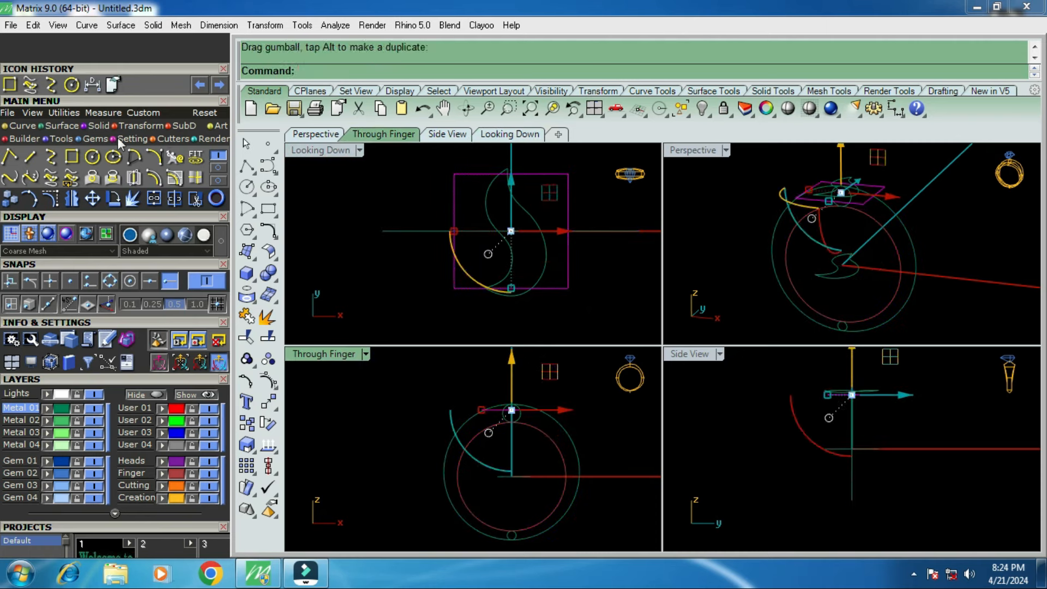
Extrude the square to both sides as a solid block, reaching down to the top of the finger rail.
click(99, 126)
click(157, 158)
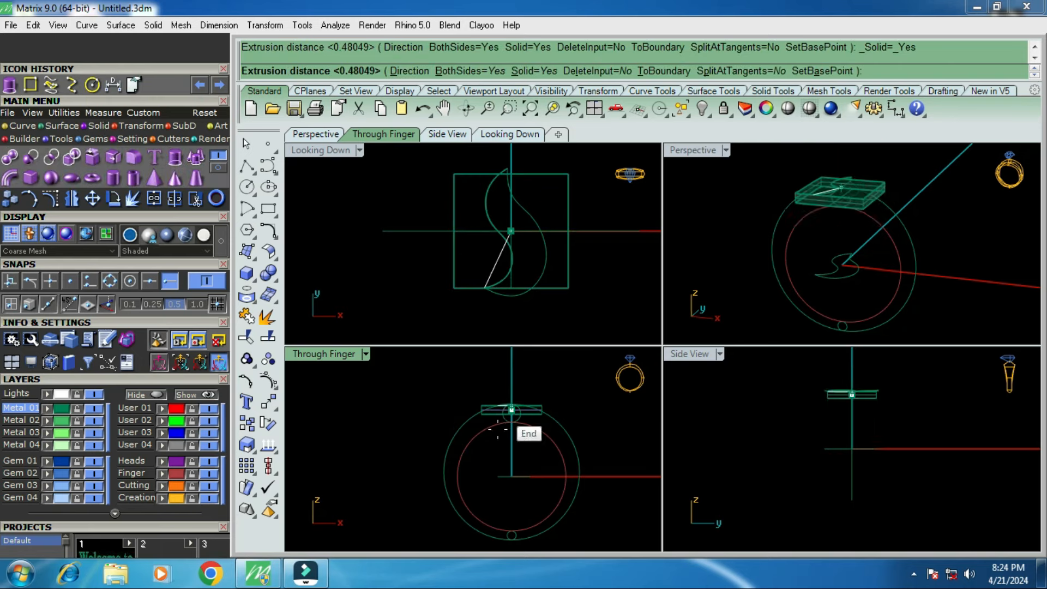
scroll(532, 415, up, 4)
right_click(532, 418)
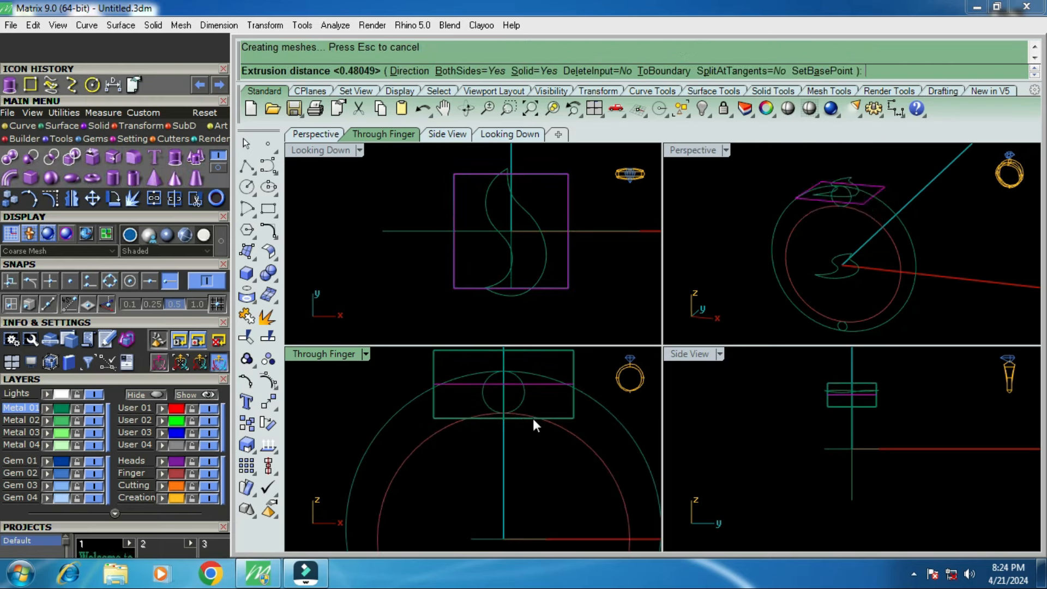
scroll(532, 418, down, 3)
Extrude the finger rail and outer band circle together to both sides, forming a solid ring band.
double_click(702, 148)
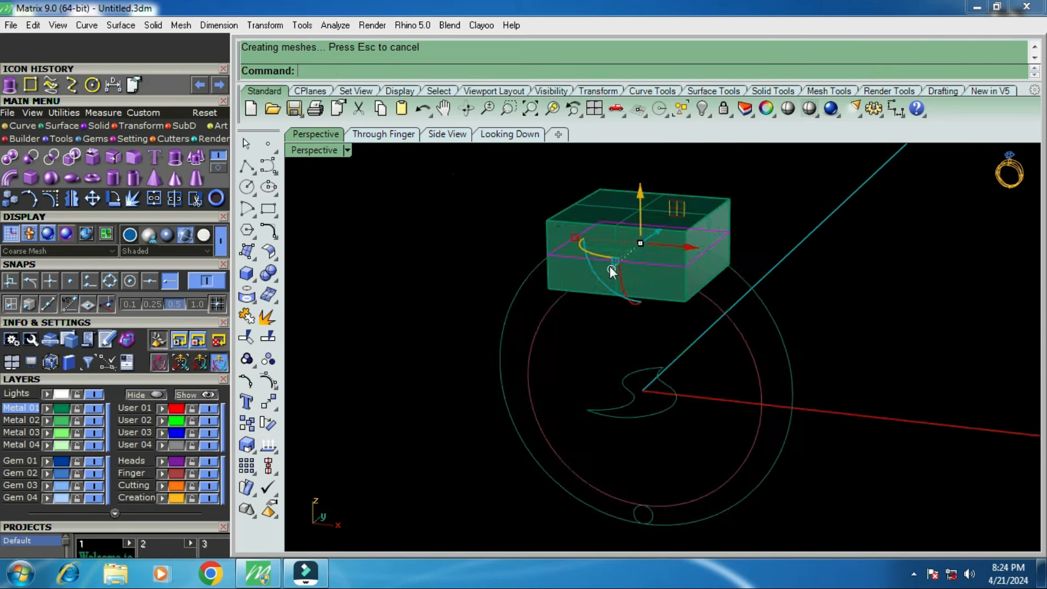
right_drag(610, 266, 715, 290)
scroll(570, 268, up, 4)
right_drag(570, 269, 515, 248)
drag(518, 208, 511, 348)
scroll(513, 350, down, 3)
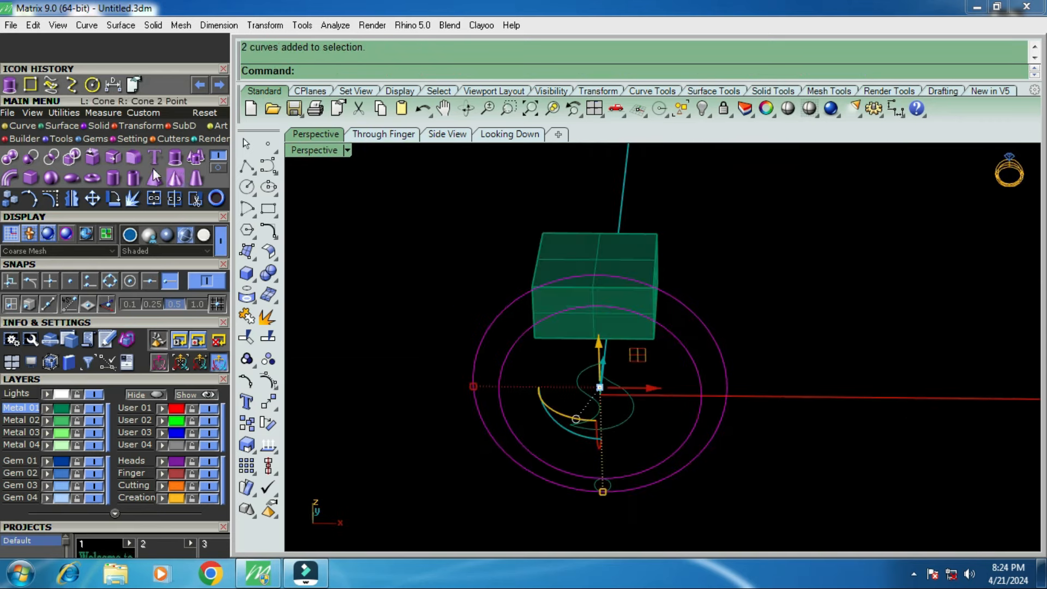
click(195, 157)
right_drag(443, 294, 501, 398)
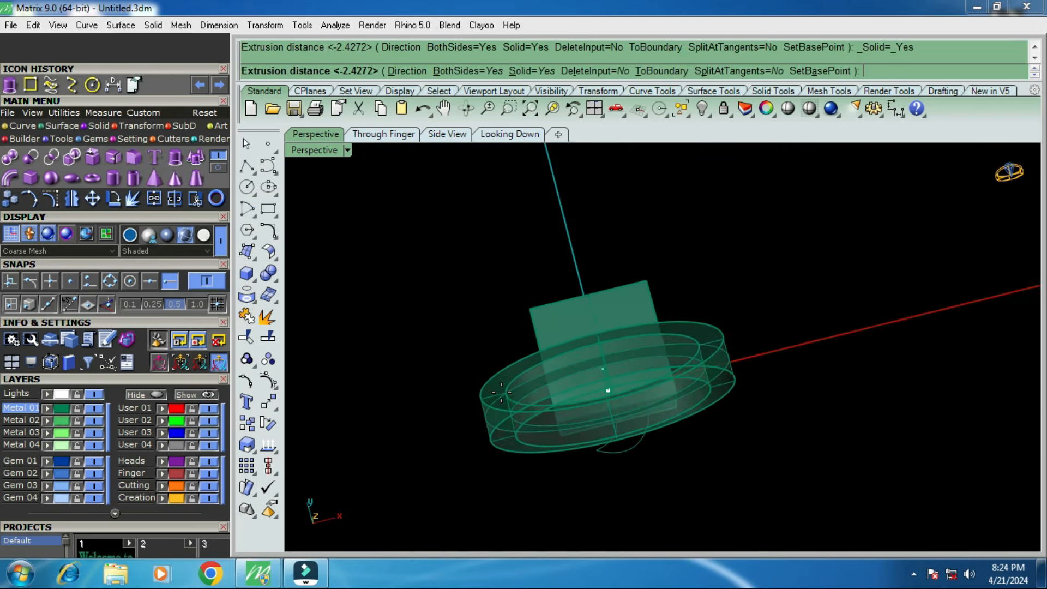
click(502, 398)
Inspect the solid ring band and the block on its top from several angles.
right_drag(529, 437, 436, 332)
scroll(578, 303, up, 6)
scroll(410, 422, down, 5)
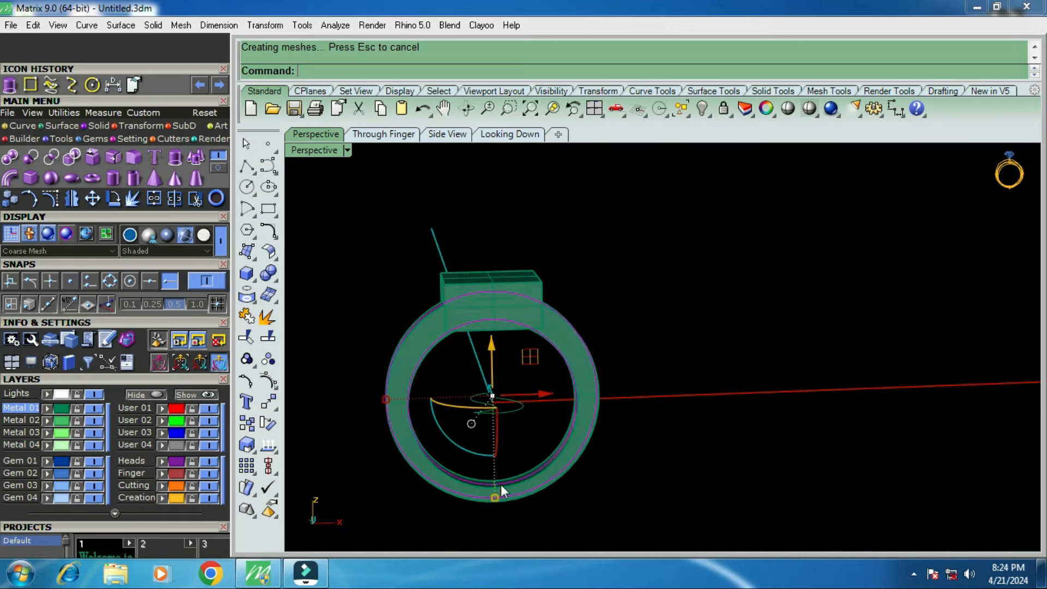
scroll(557, 297, up, 6)
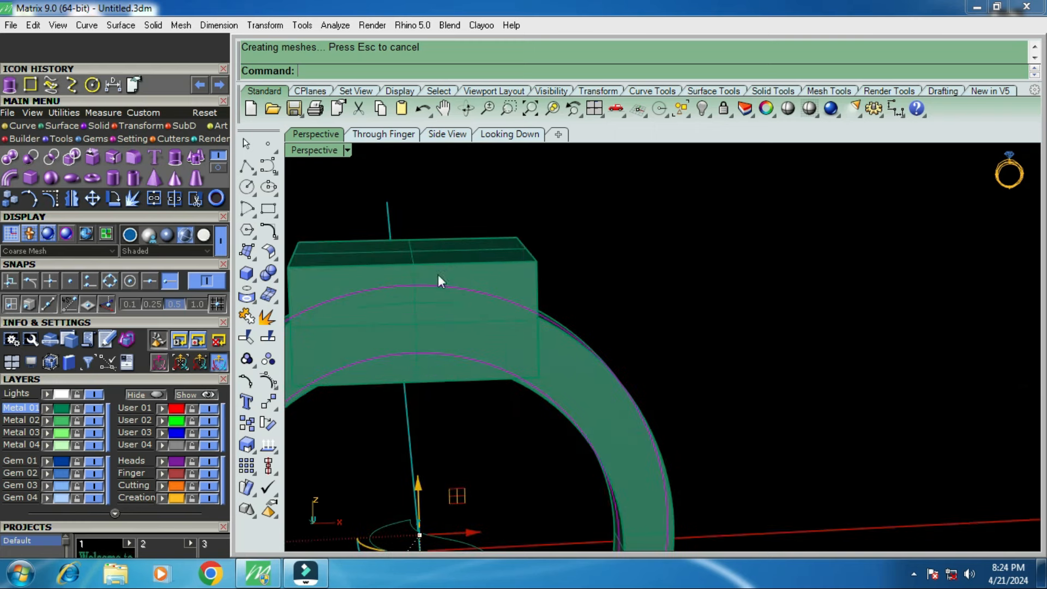
scroll(506, 257, down, 3)
right_drag(505, 257, 449, 310)
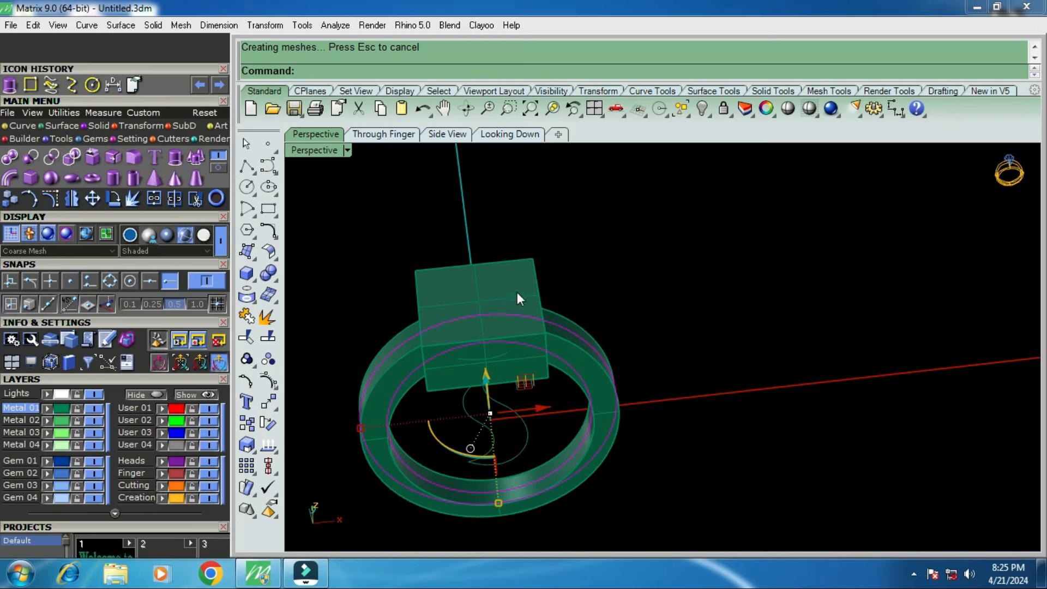
right_drag(542, 306, 479, 242)
Return to the four-view layout and delete the solid block at the top of the ring.
double_click(319, 150)
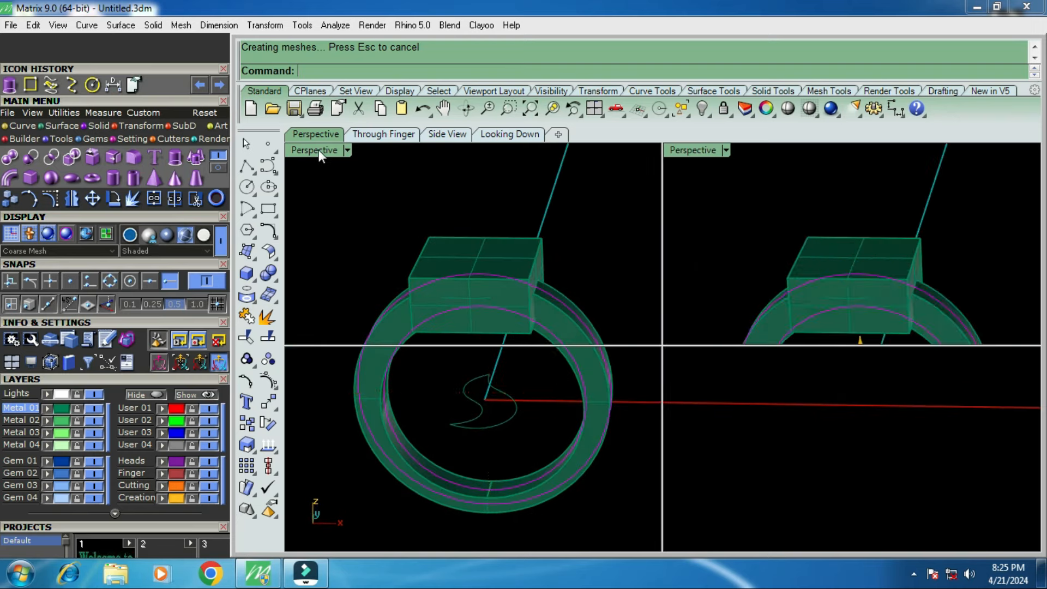
scroll(741, 210, up, 3)
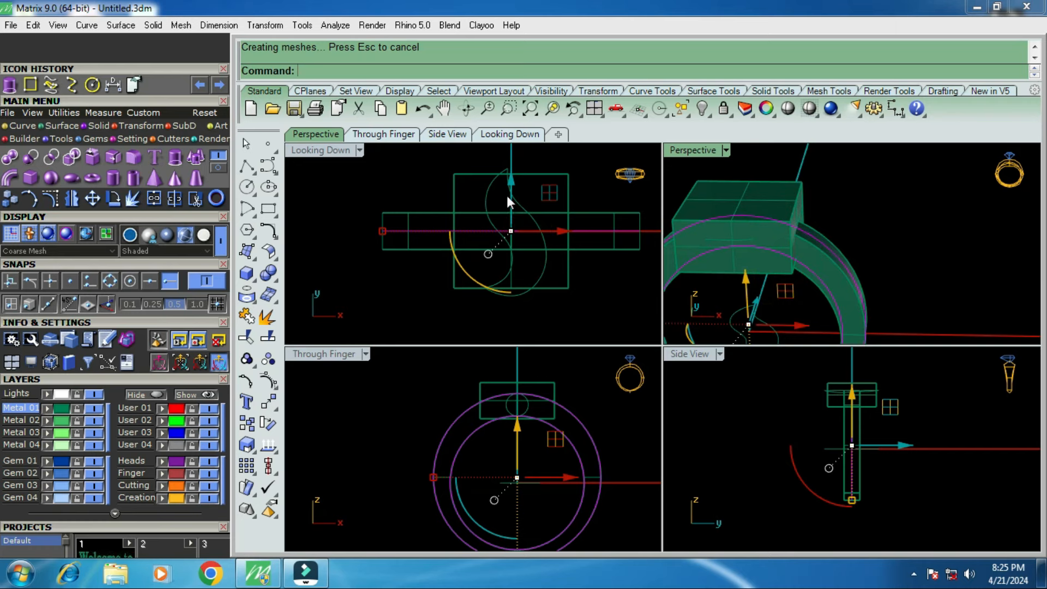
click(778, 241)
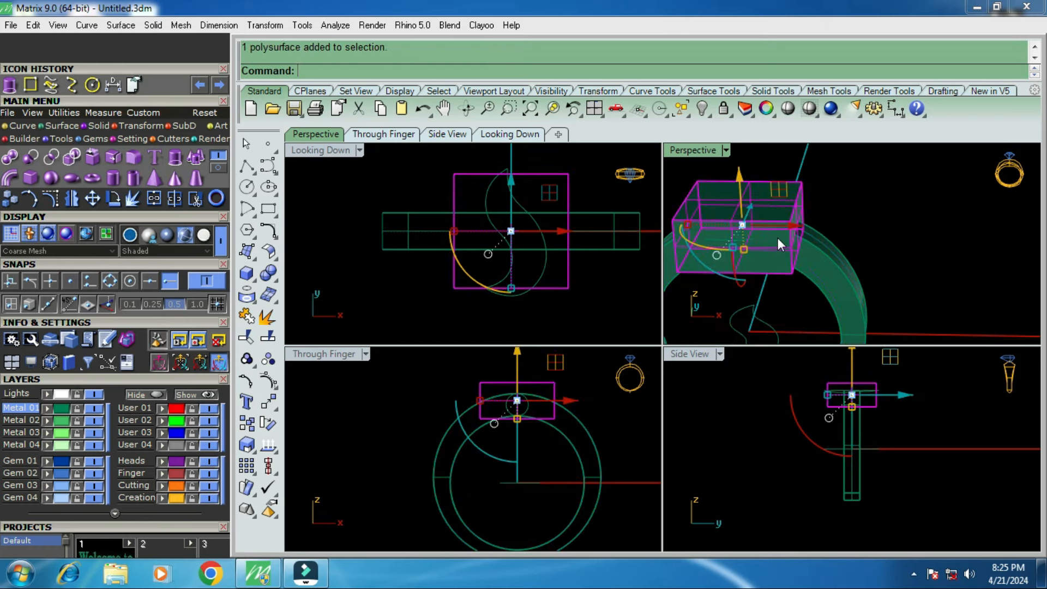
key(Delete)
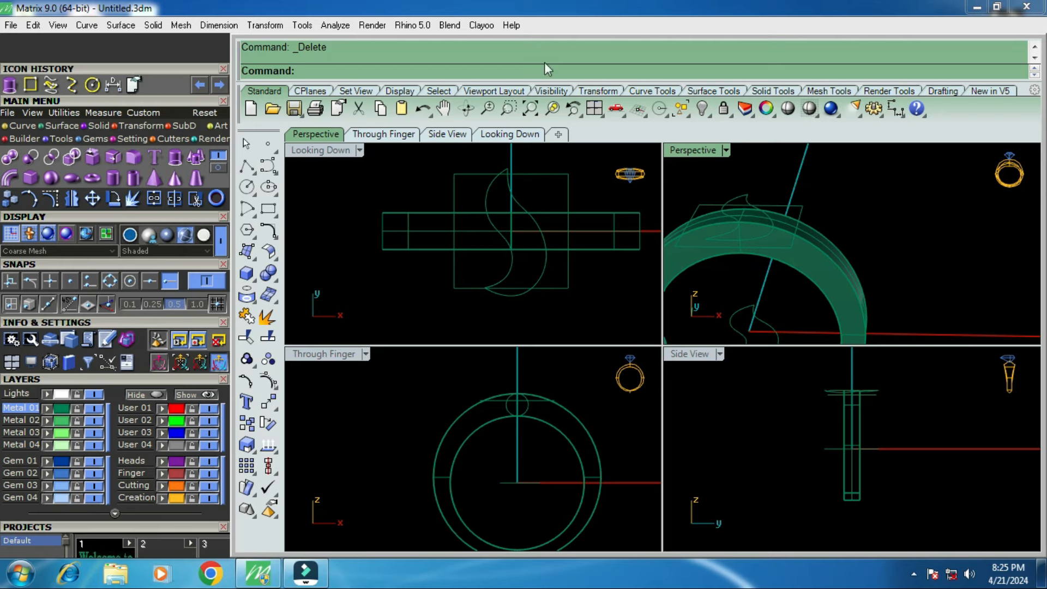
Enlarge the Perspective view and delete the solid ring band, keeping the construction curves.
double_click(701, 153)
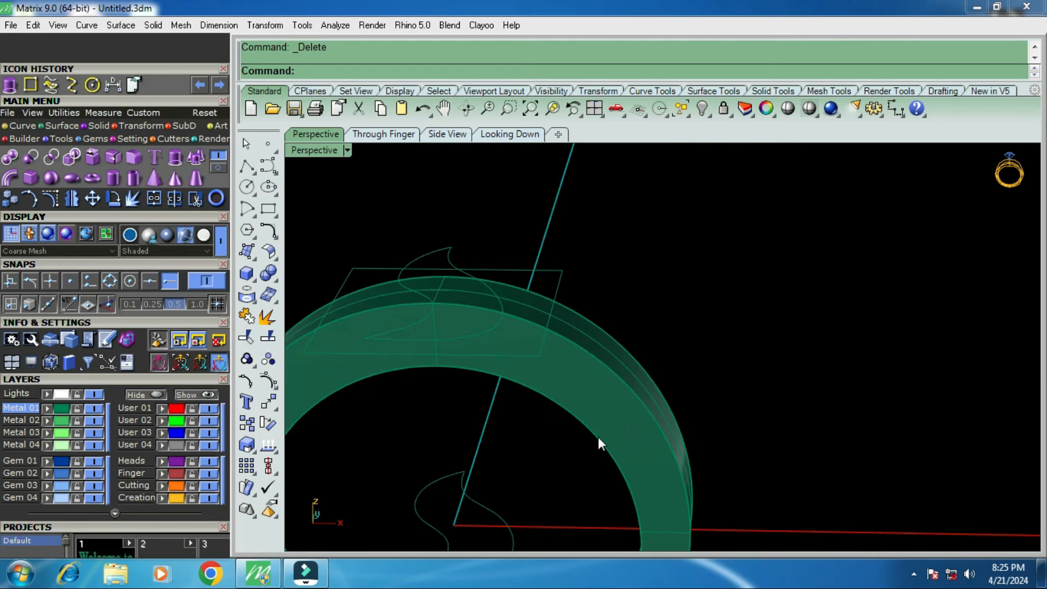
click(604, 421)
key(Delete)
scroll(648, 346, down, 3)
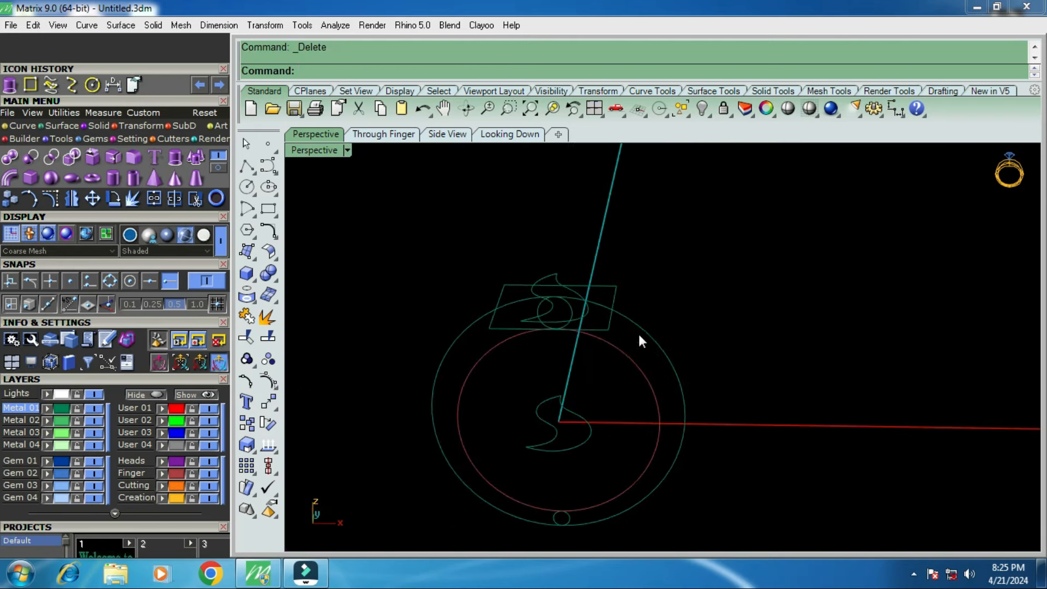
Examine the outer band circle, the finger rail and the leaf outline curves from several angles.
scroll(568, 293, up, 3)
click(614, 306)
scroll(541, 286, down, 2)
scroll(541, 283, up, 2)
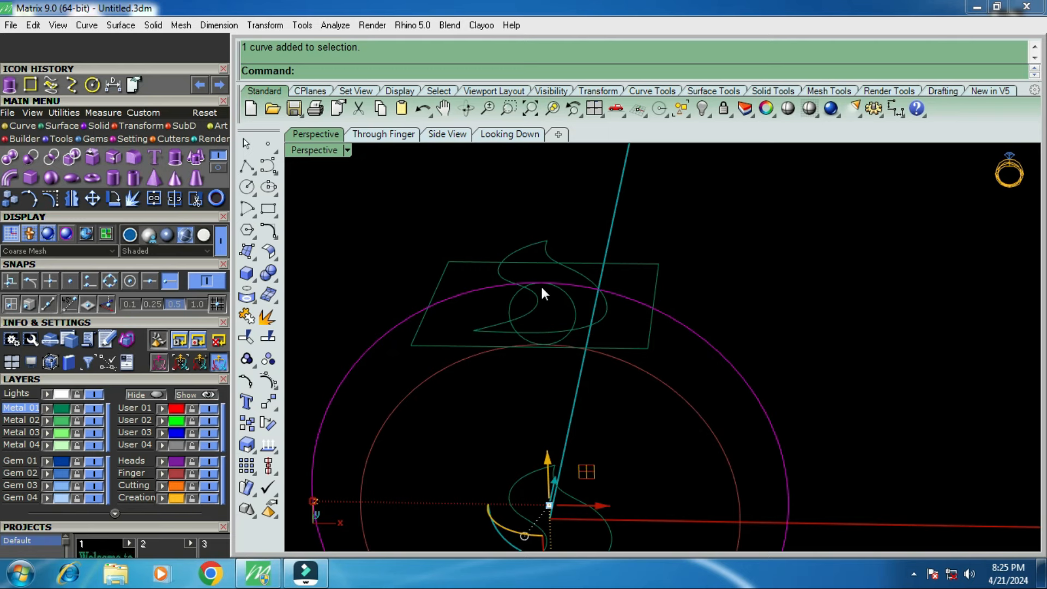
scroll(632, 294, down, 4)
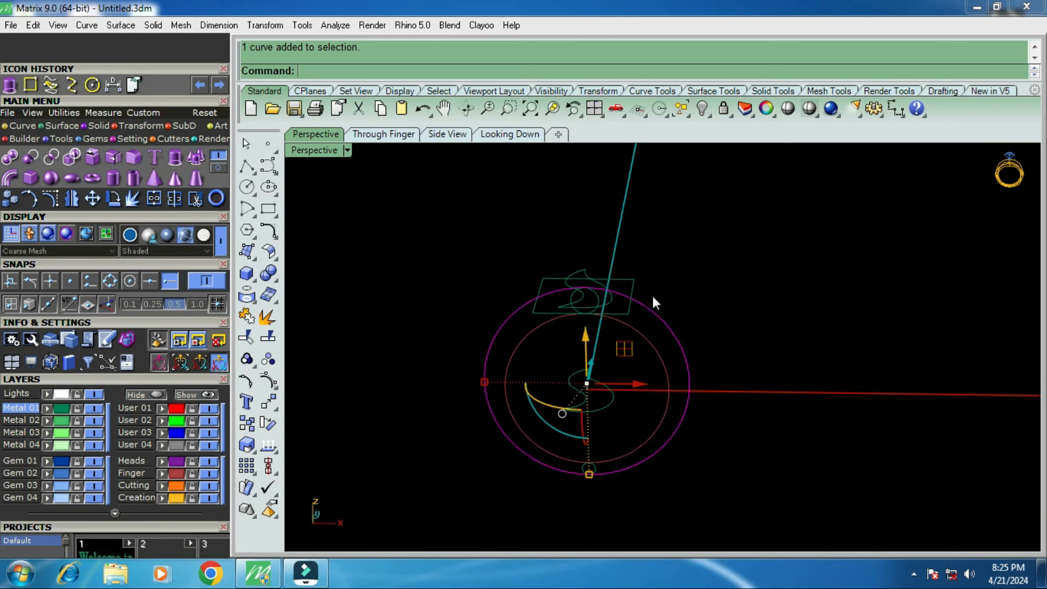
click(142, 125)
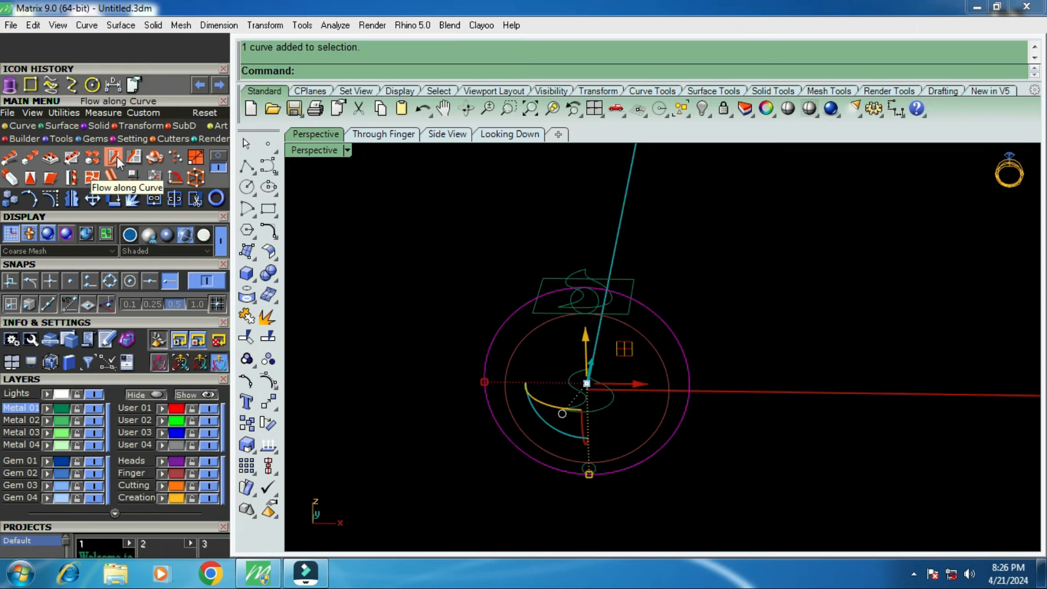
click(640, 330)
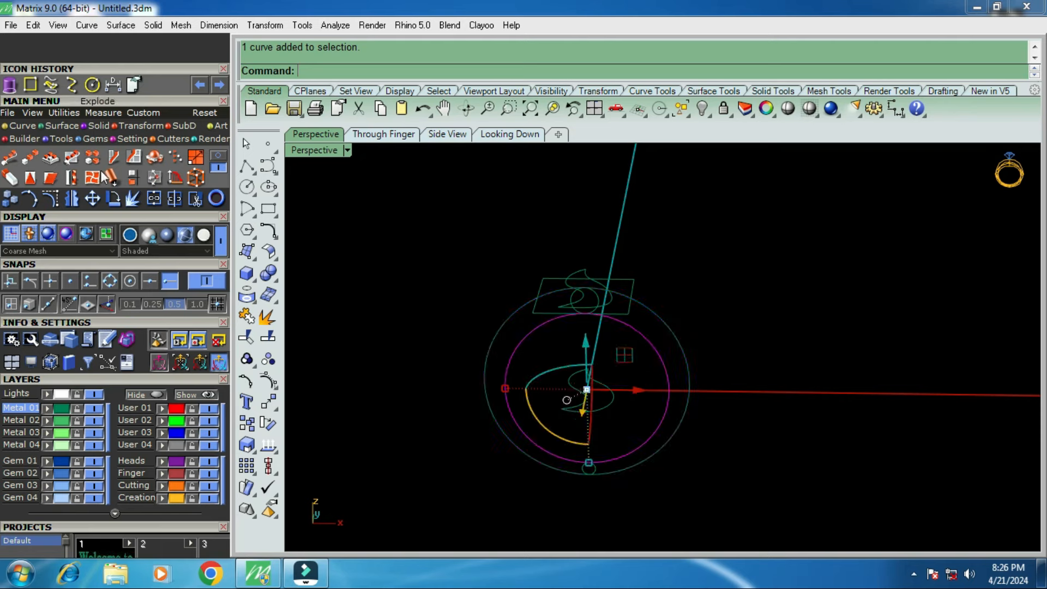
click(21, 126)
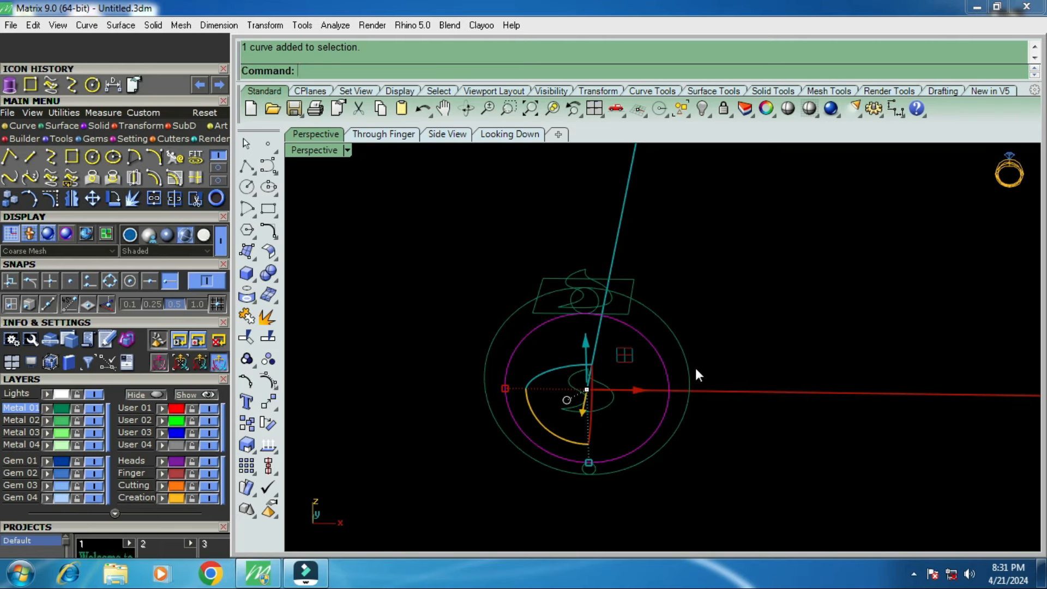
right_drag(819, 307, 613, 330)
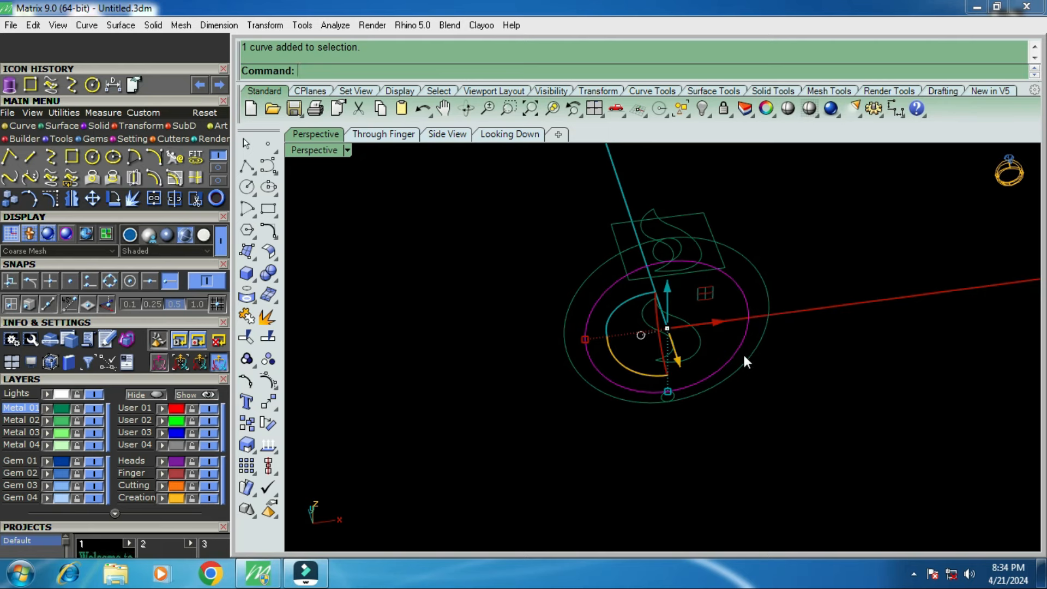
right_drag(742, 352, 685, 300)
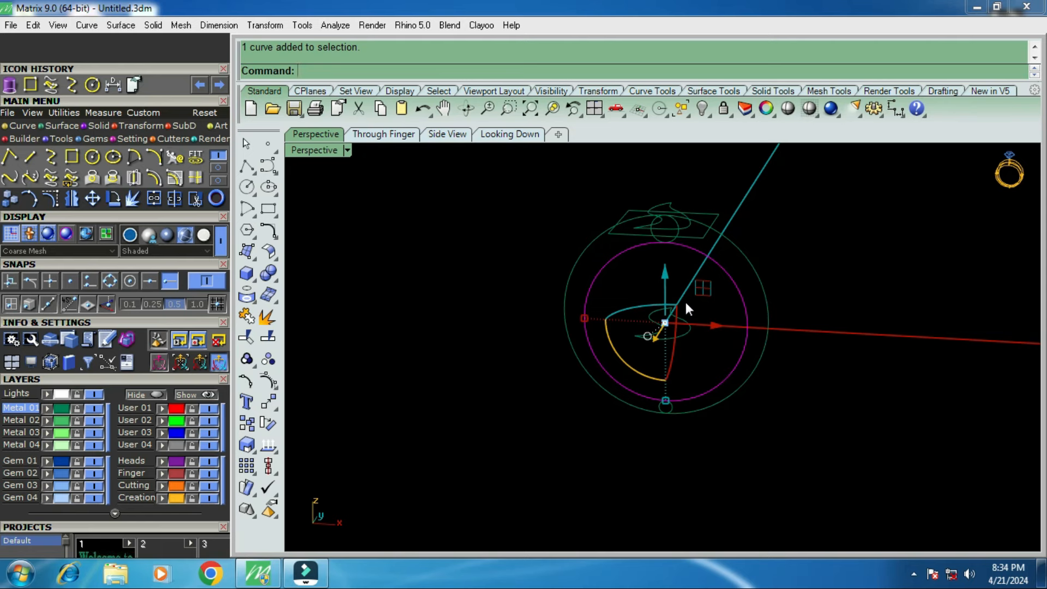
right_drag(733, 354, 723, 383)
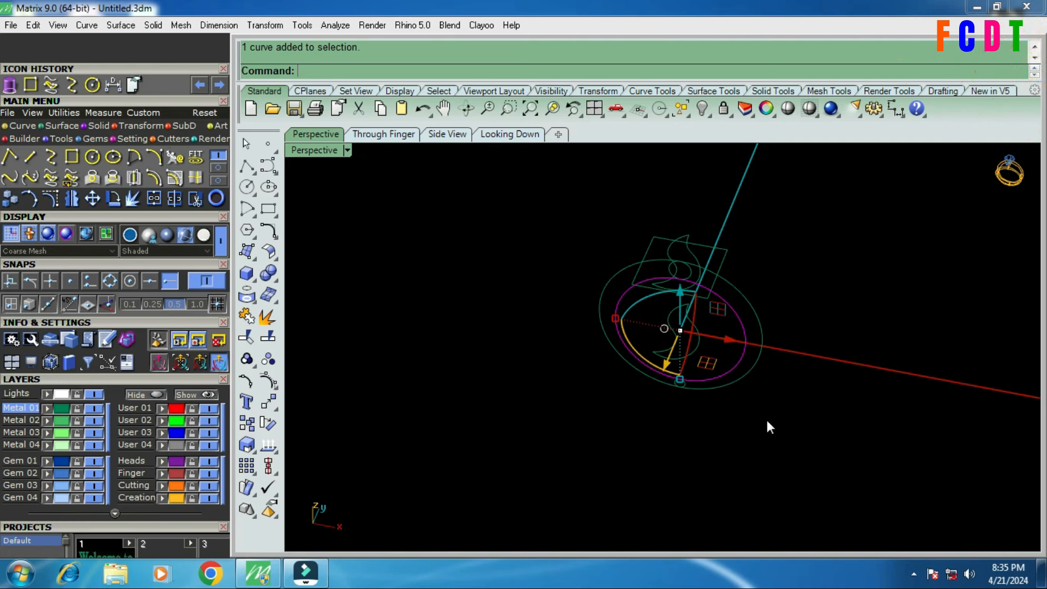
right_drag(710, 405, 736, 316)
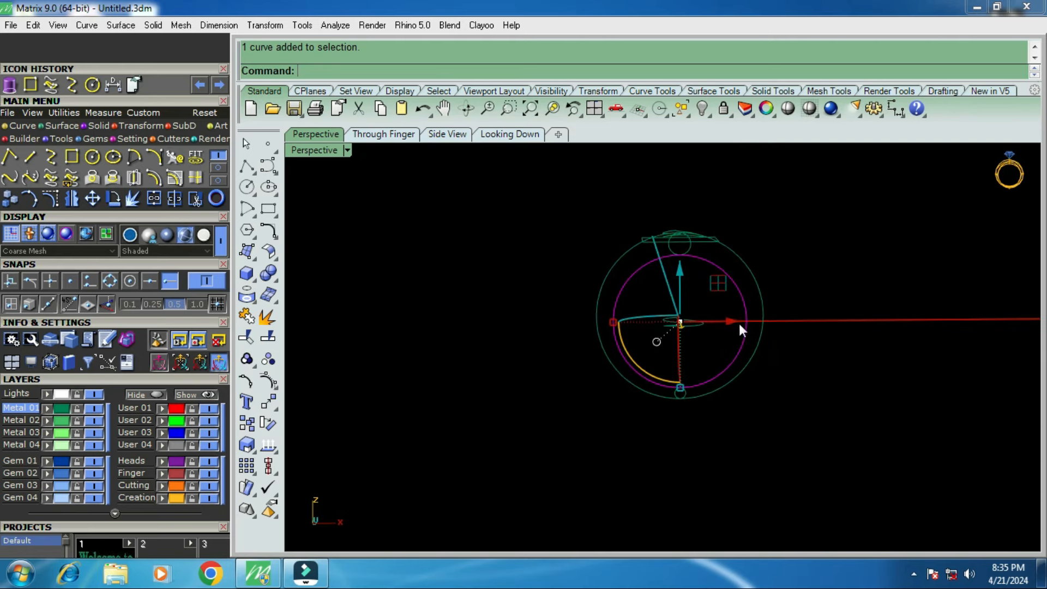
right_drag(760, 312, 686, 352)
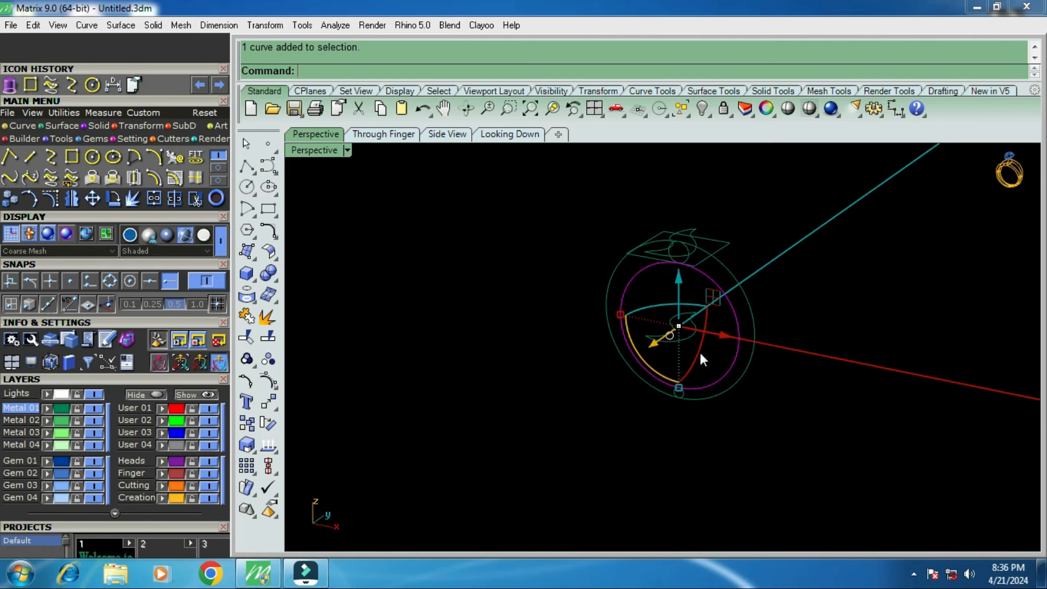
right_drag(689, 330, 623, 284)
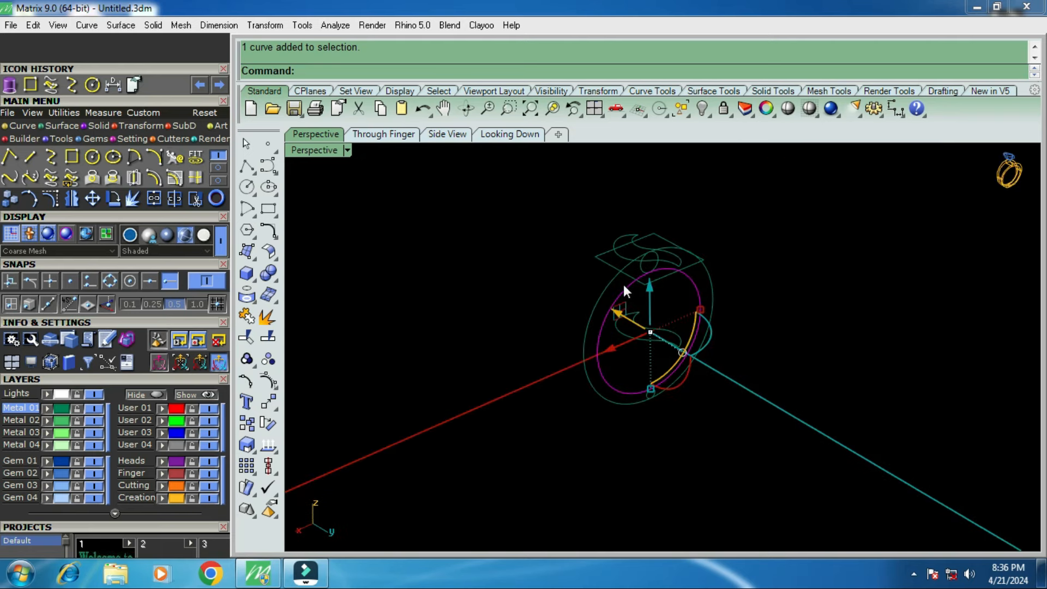